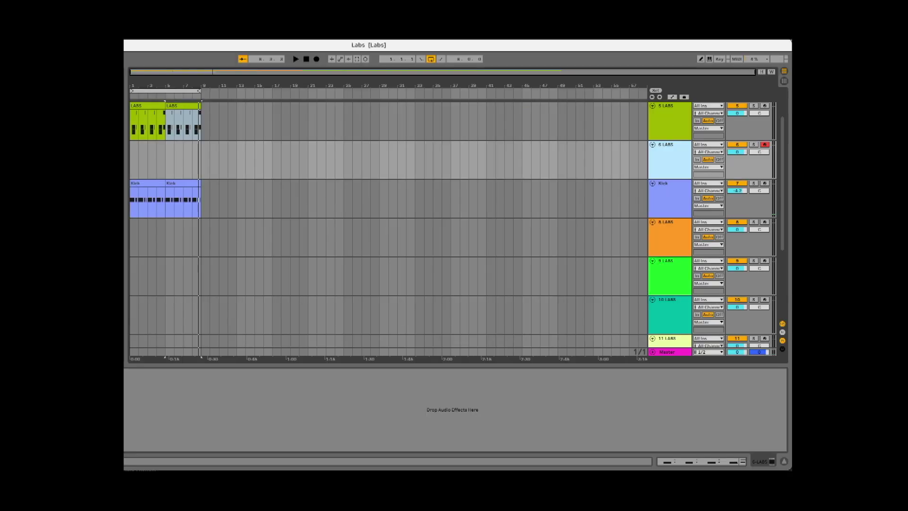
# Add an Auto Filter to the 6 LABS track, switch it to high-pass and set its cutoff to several hundred hertz.
pyautogui.moveTo(248, 377); pyautogui.dragTo(247, 438)
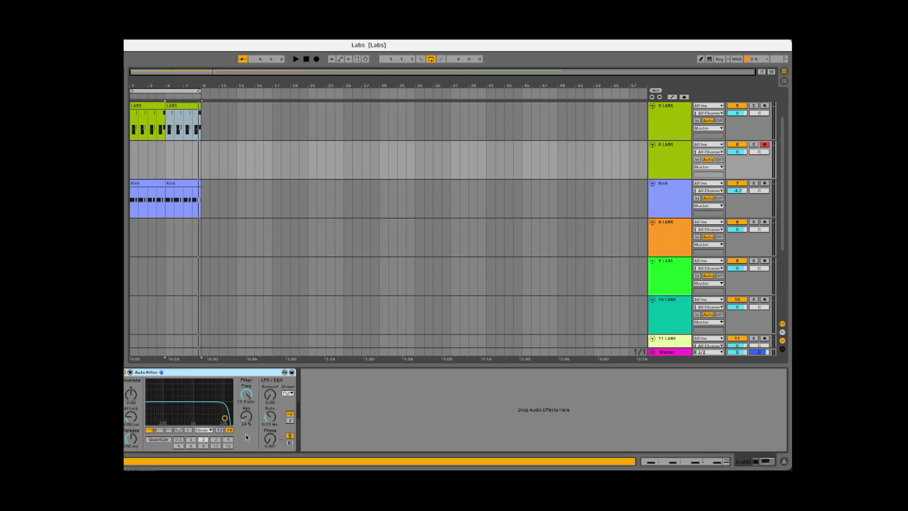
pyautogui.click(159, 430)
pyautogui.moveTo(247, 397); pyautogui.dragTo(243, 387)
pyautogui.click(243, 373)
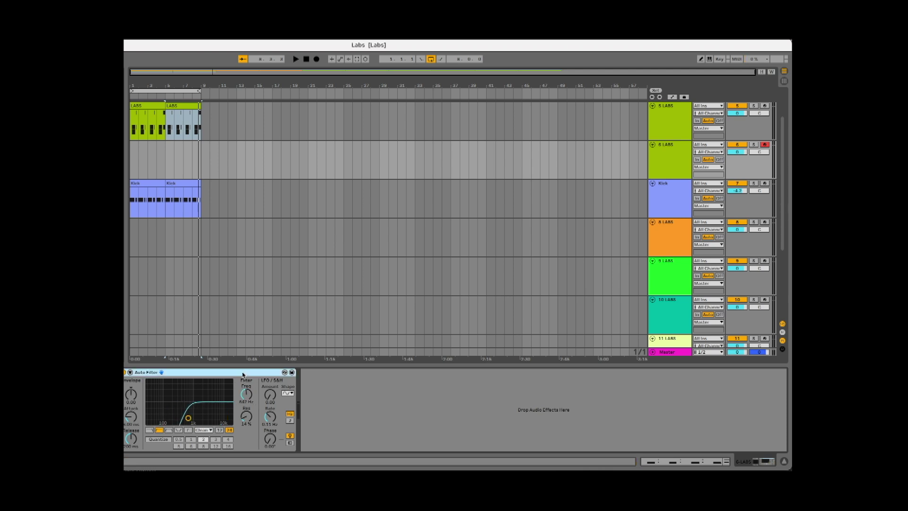
# Duplicate the Auto Filter, switch the copy to low-pass and set its cutoff to about 6 kHz.
pyautogui.hotkey('ctrl', 'd')
pyautogui.click(331, 429)
pyautogui.moveTo(423, 398); pyautogui.dragTo(423, 374)
# Record a new MIDI part on the 6 LABS track and stop the transport.
pyautogui.click(316, 59)
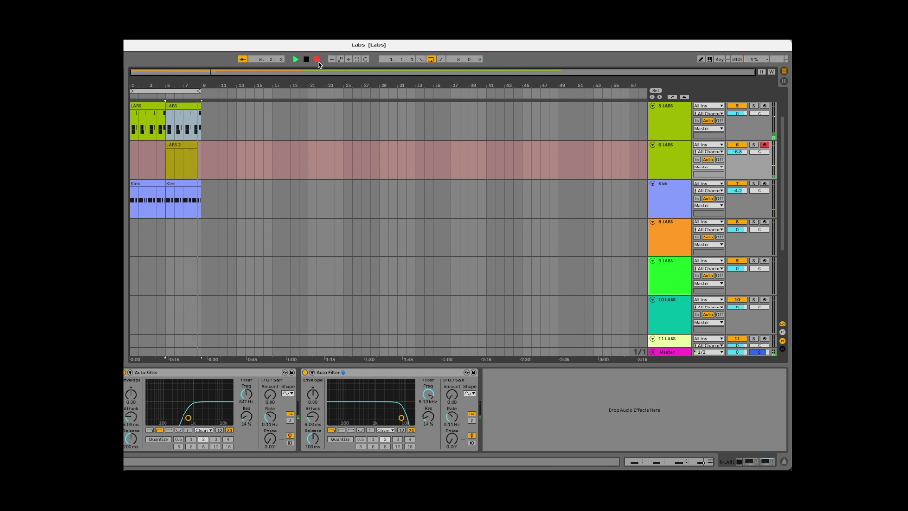
pyautogui.press('space')
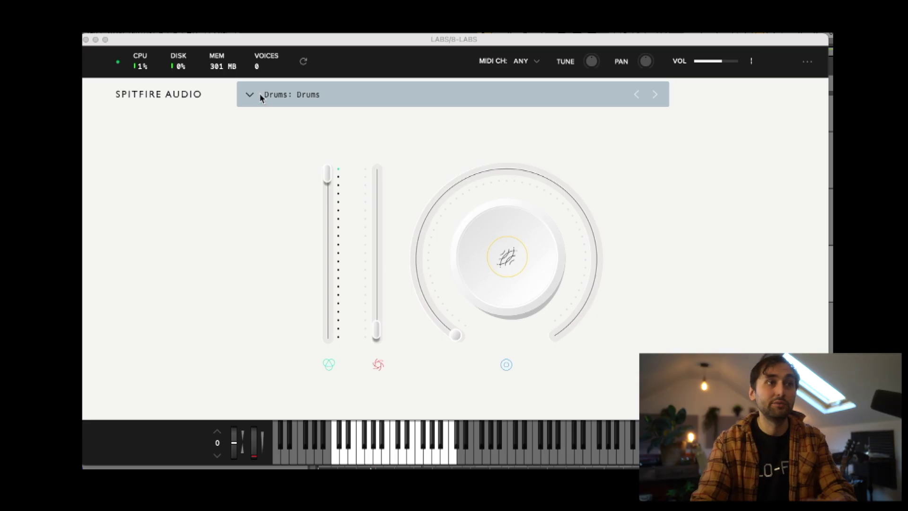
# Replace the Drums preset in the LABS instrument with Percussion from the Percussion category, and close the plug-in window.
pyautogui.click(250, 95)
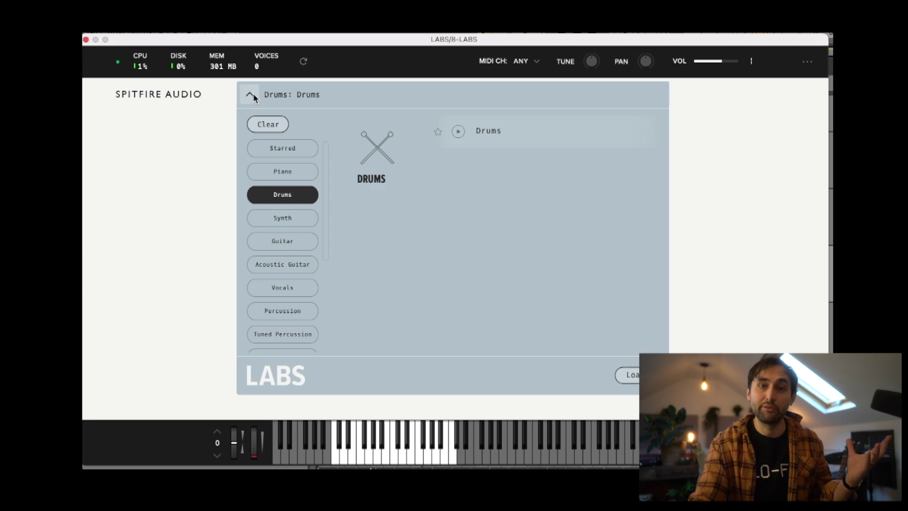
pyautogui.click(297, 198)
pyautogui.scroll(-3, 293, 208)
pyautogui.click(282, 240)
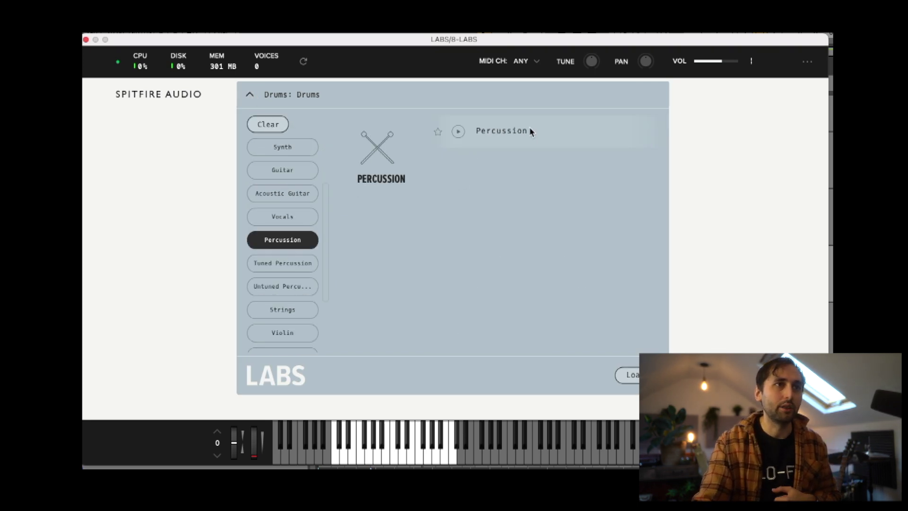
pyautogui.doubleClick(501, 131)
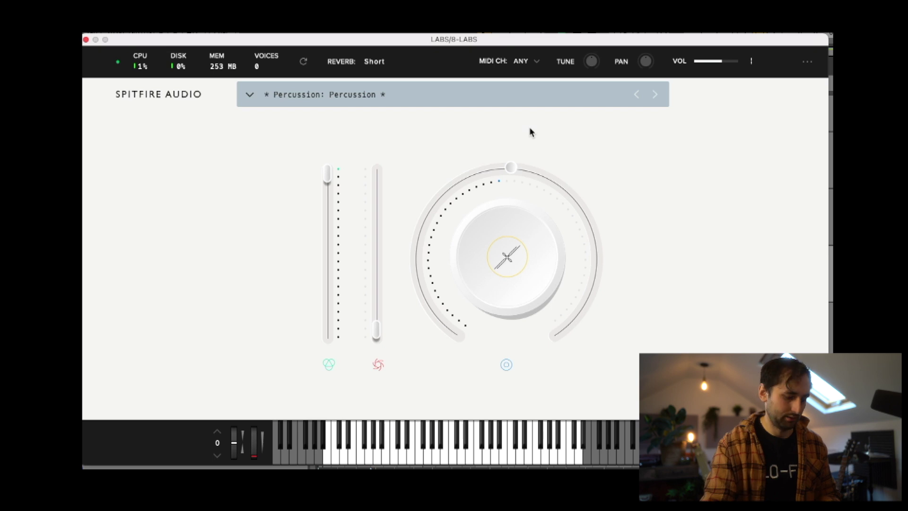
pyautogui.click(86, 40)
pyautogui.press('space')
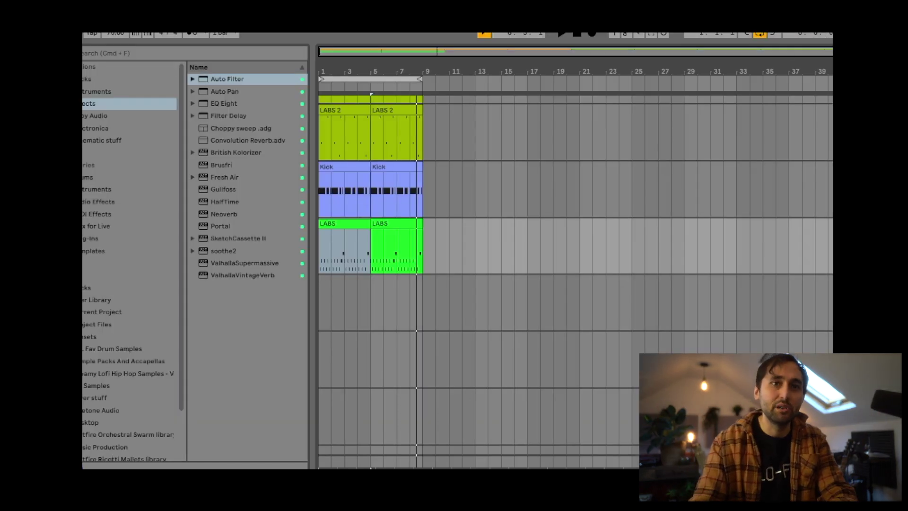
# Load the Warm Bass - Amp preset into the LABS instrument on track 10.
pyautogui.click(473, 359)
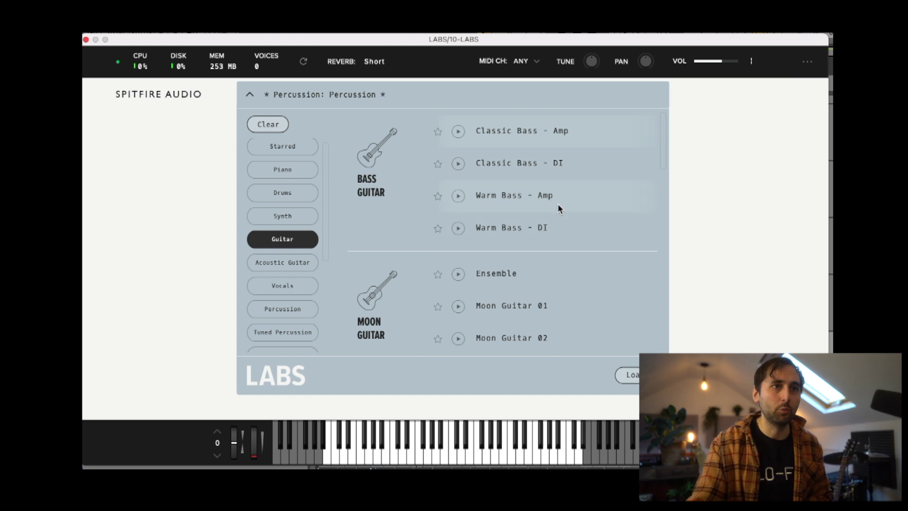
pyautogui.doubleClick(544, 206)
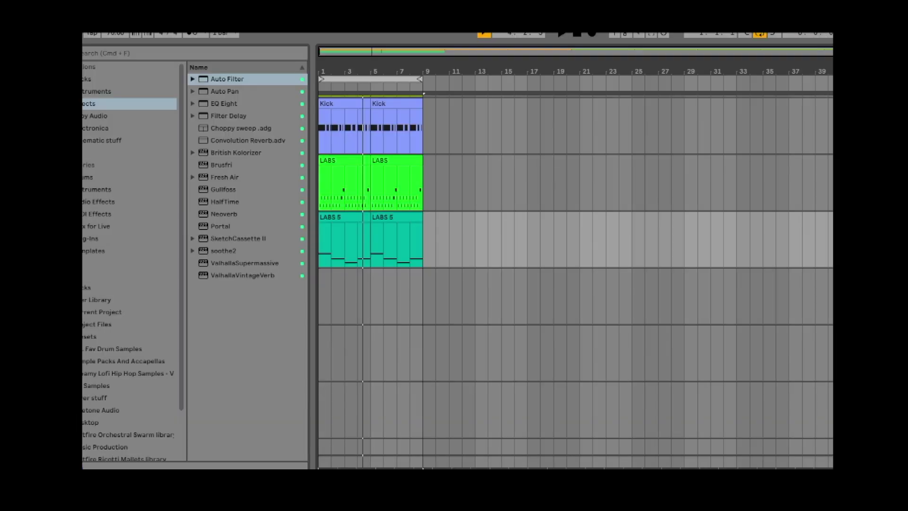
# Play the eight-bar loop from bar 1, and audition the green LABS 4 clip starting at bar 17.
pyautogui.click(416, 83)
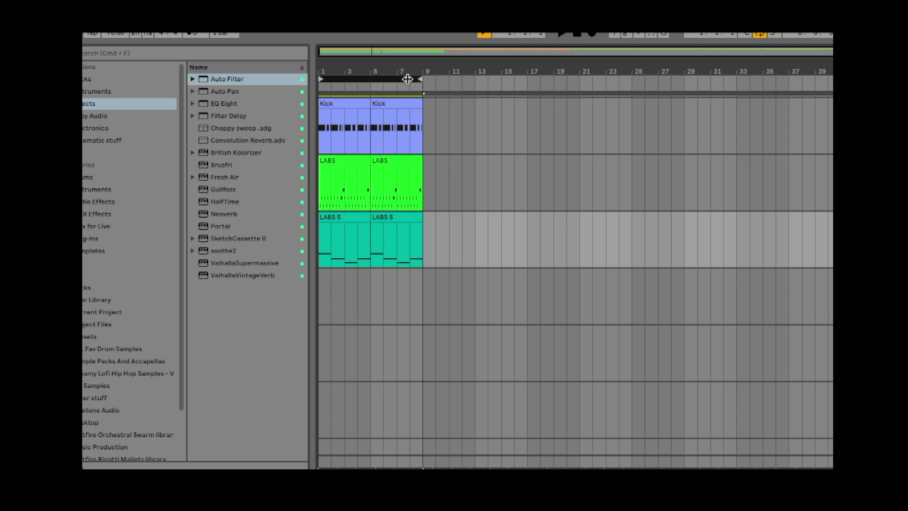
pyautogui.press('space')
pyautogui.scroll(3, 418, 369)
pyautogui.scroll(5, 418, 368)
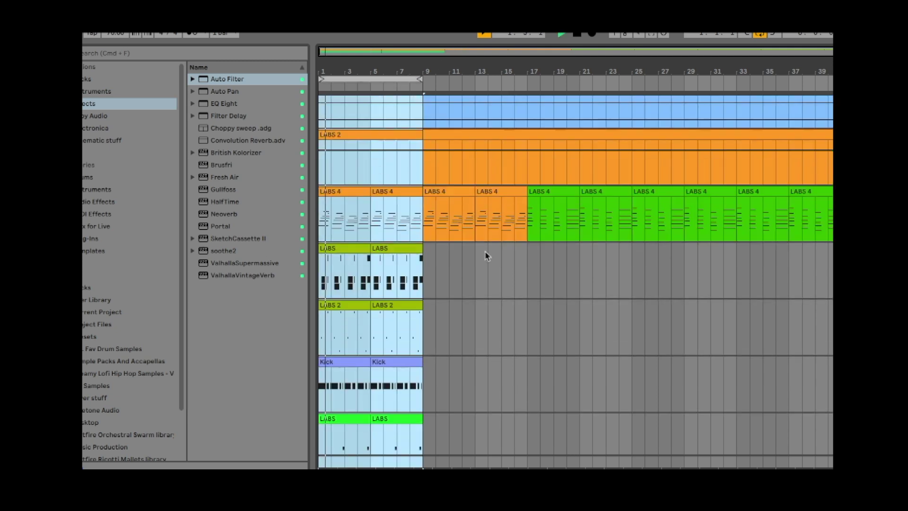
pyautogui.click(553, 191)
pyautogui.press('space')
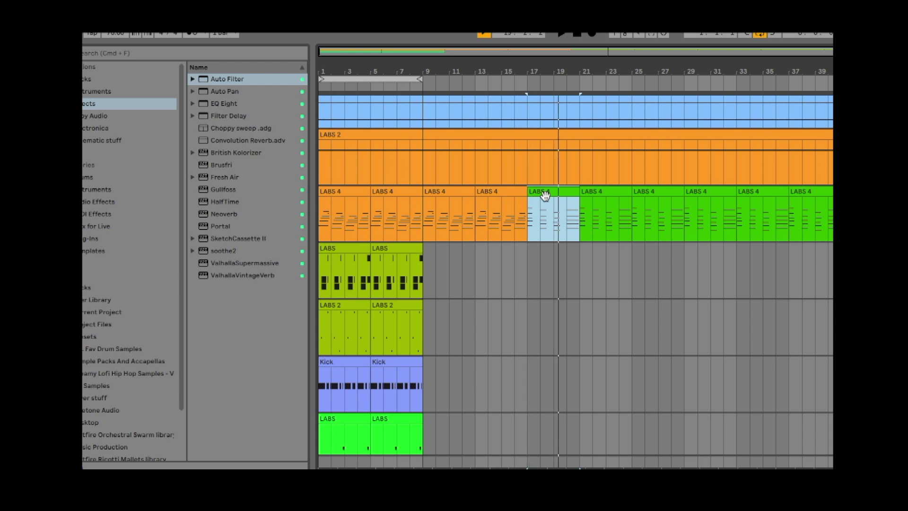
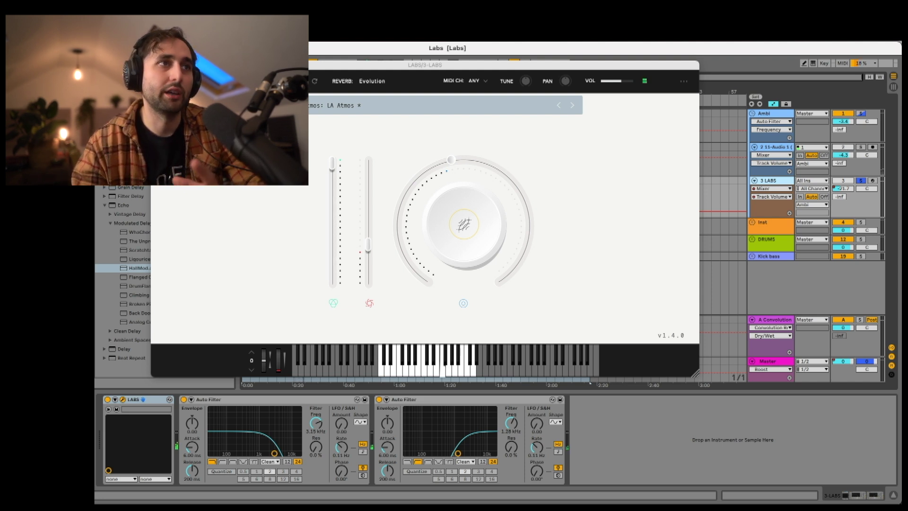
# Hide the LABS plug-in window, unfold the Inst group and listen to the opening Piano clip.
pyautogui.press('super+alt+p')
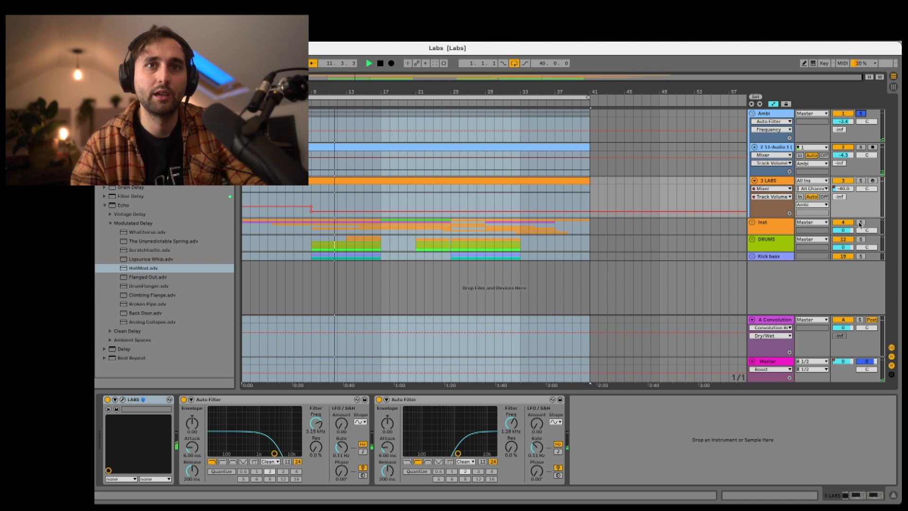
pyautogui.click(752, 222)
pyautogui.press('space')
pyautogui.press('space')
pyautogui.click(262, 264)
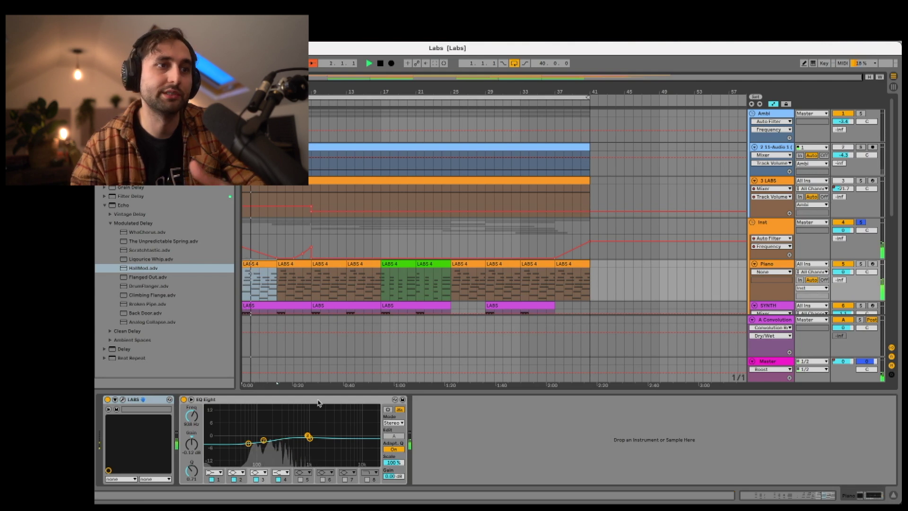
pyautogui.press('space')
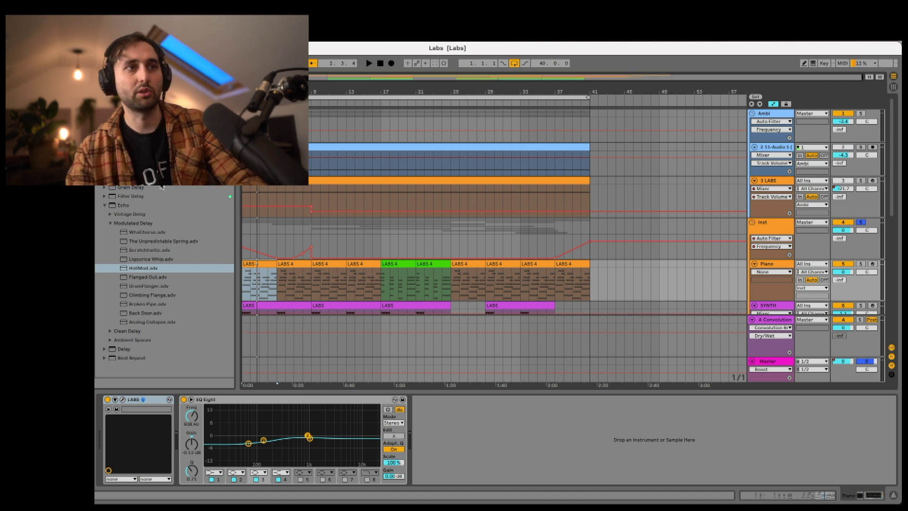
# Play the Inst group and examine its Auto Filter frequency automation up to bar 9.
pyautogui.press('space')
pyautogui.press('Up')
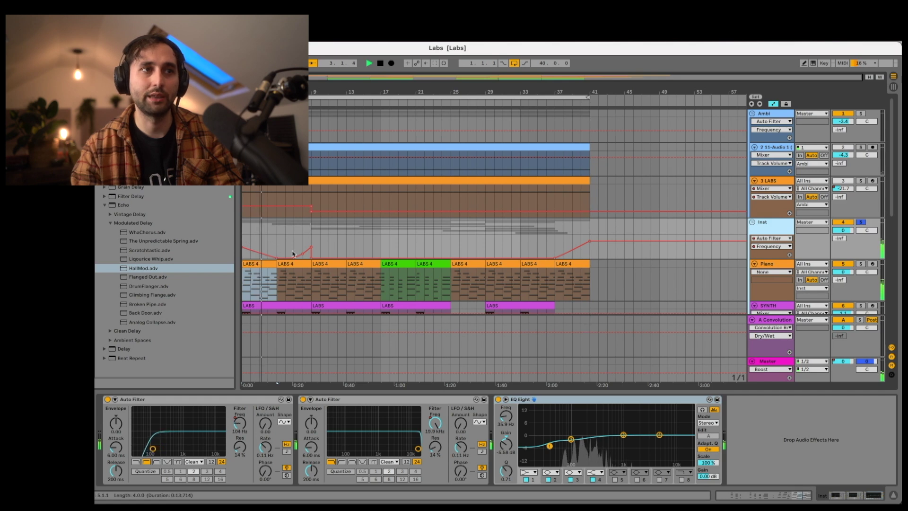
pyautogui.click(311, 239)
pyautogui.press('space')
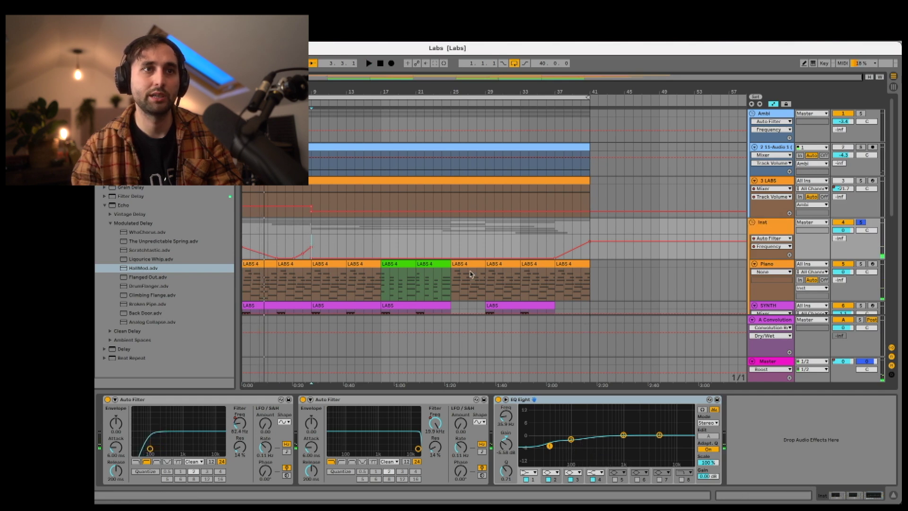
# Show the frequency automation of the Inst group's second Auto Filter and listen to its dip around bar 17.
pyautogui.rightClick(436, 424)
pyautogui.press('Escape')
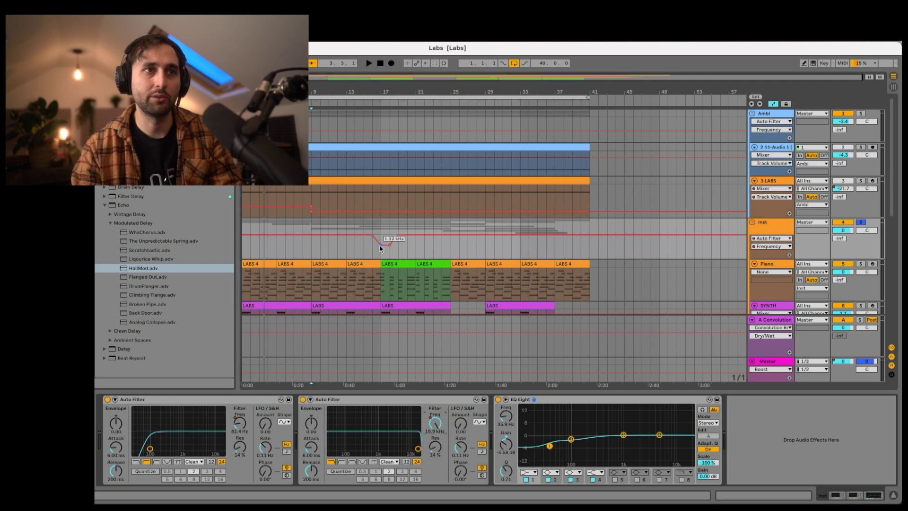
pyautogui.click(374, 249)
pyautogui.press('space')
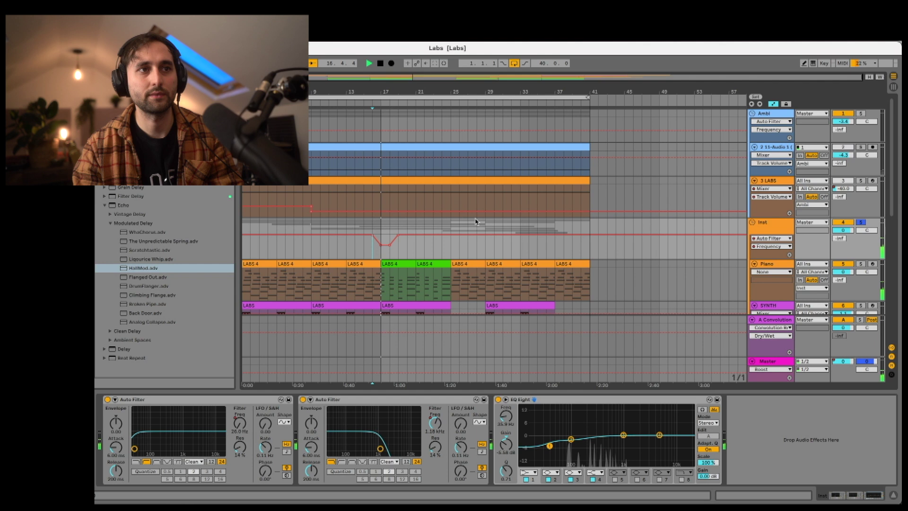
pyautogui.press('space')
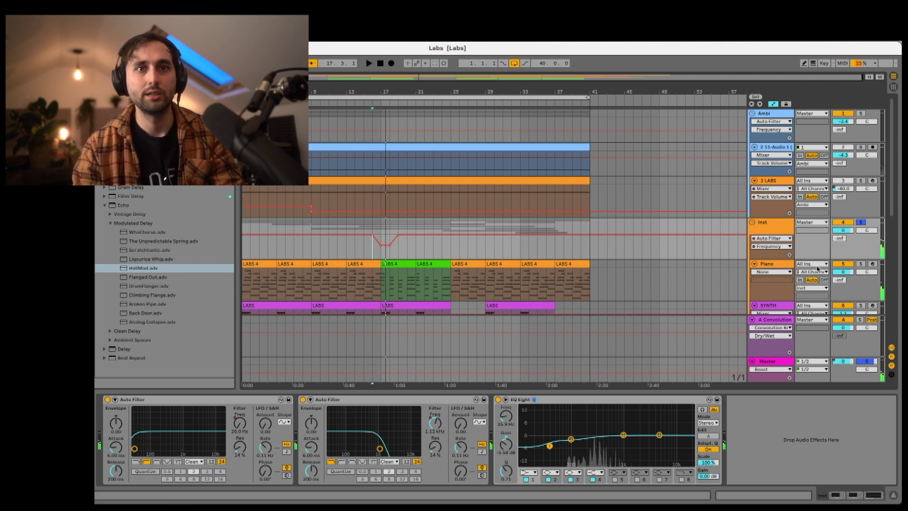
# Listen to the soloed Piano track from its first clip.
pyautogui.scroll(-5, 307, 243)
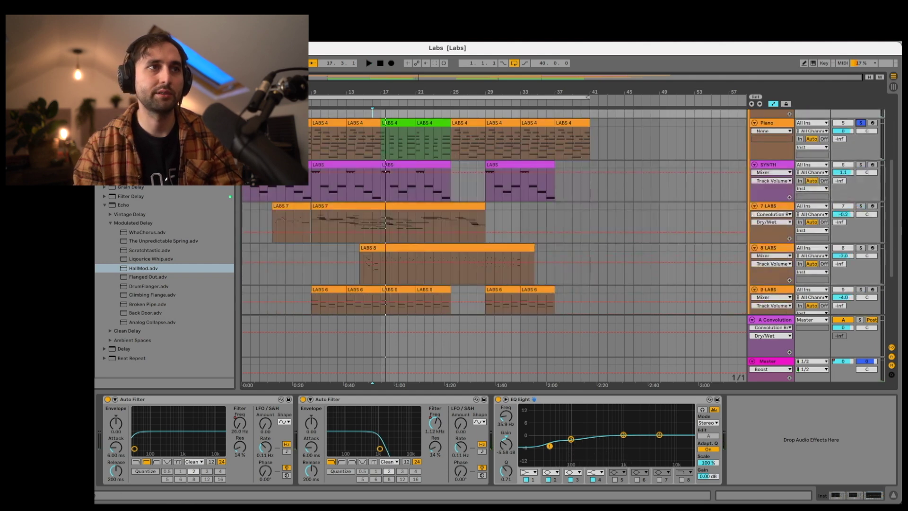
pyautogui.click(245, 140)
pyautogui.press('space')
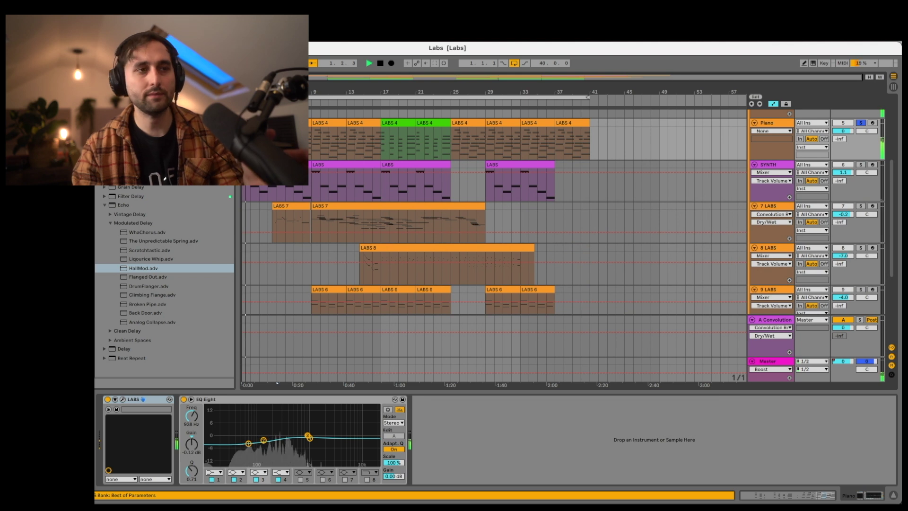
pyautogui.press('space')
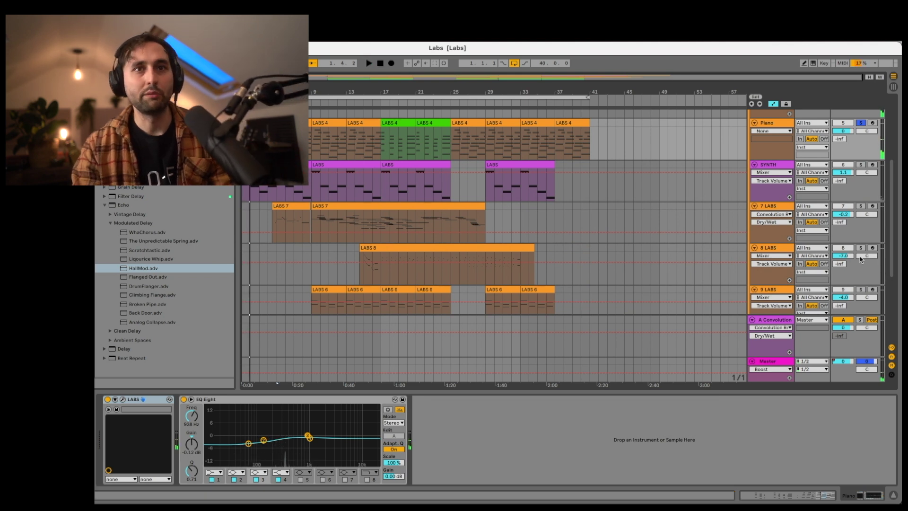
# Solo the SYNTH track and listen to it with its effects chain.
pyautogui.press('space')
pyautogui.click(860, 164)
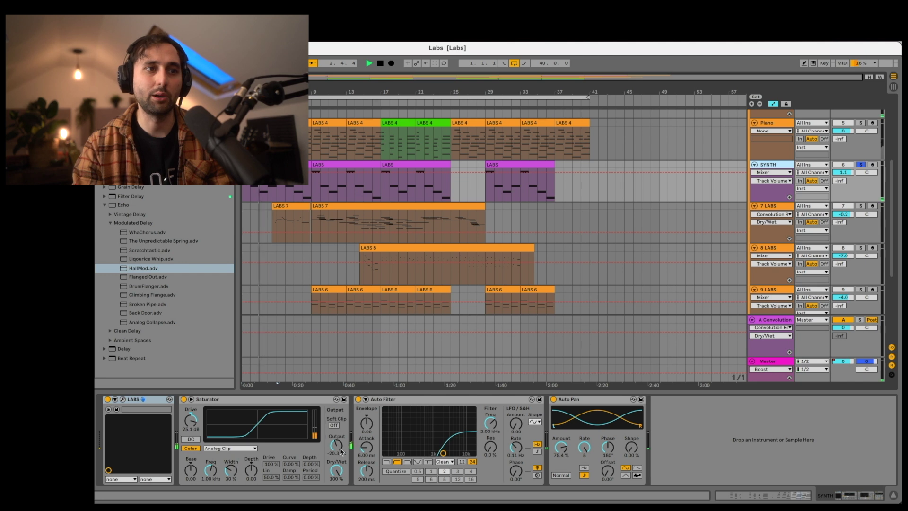
pyautogui.press('space')
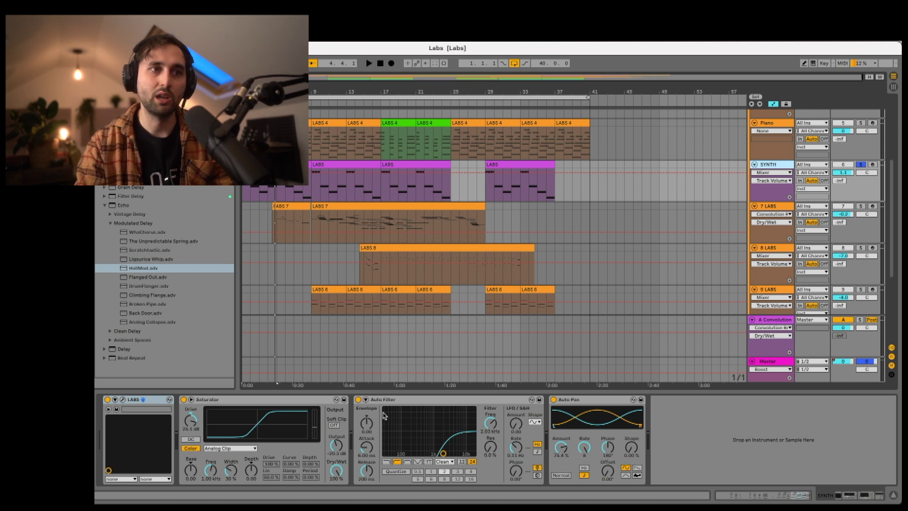
# Compare the SYNTH sound with its Auto Filter bypassed and enabled, and open its LABS instrument window.
pyautogui.press('space')
pyautogui.click(358, 400)
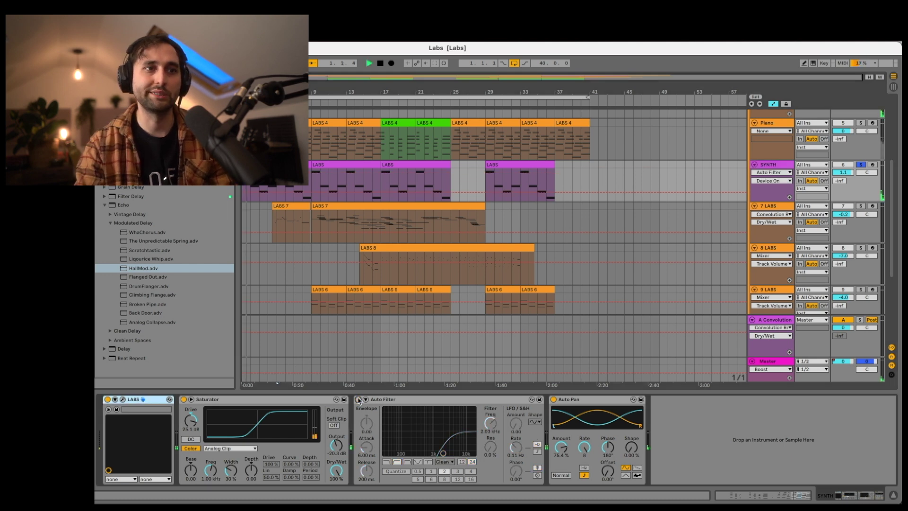
pyautogui.click(358, 400)
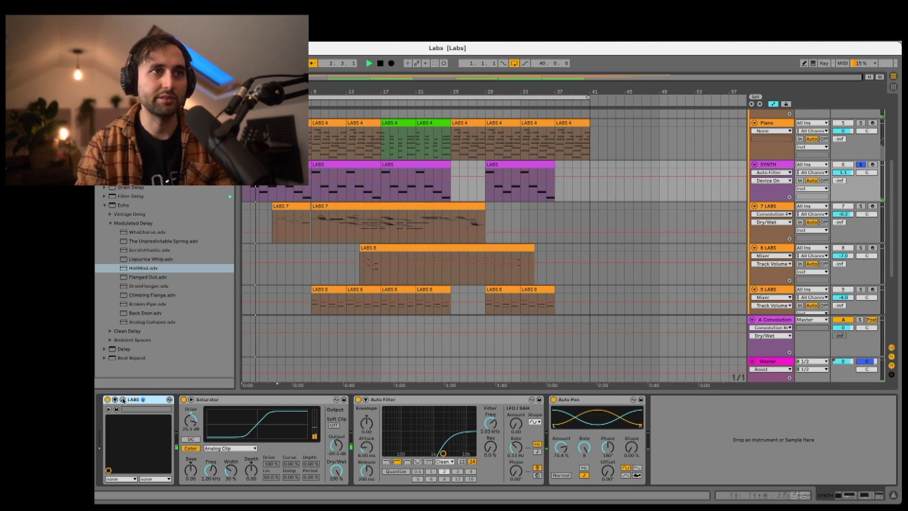
pyautogui.click(123, 399)
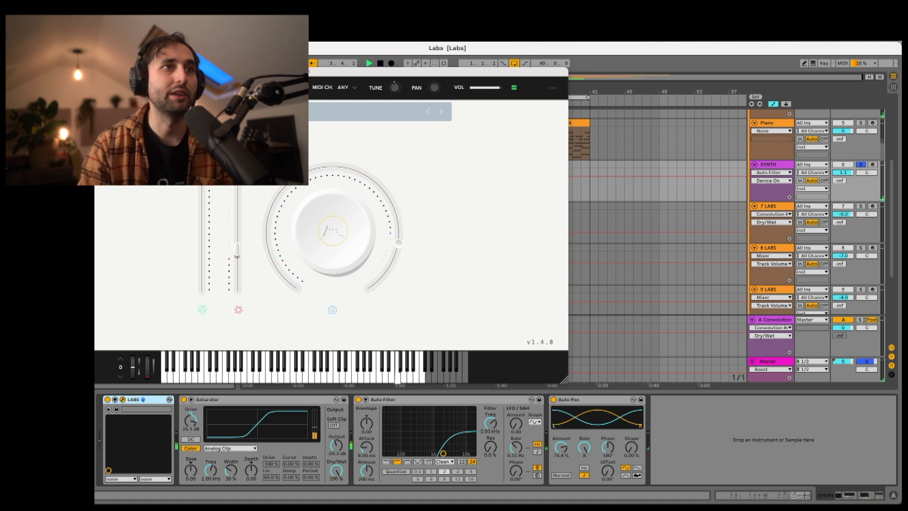
pyautogui.moveTo(331, 225)
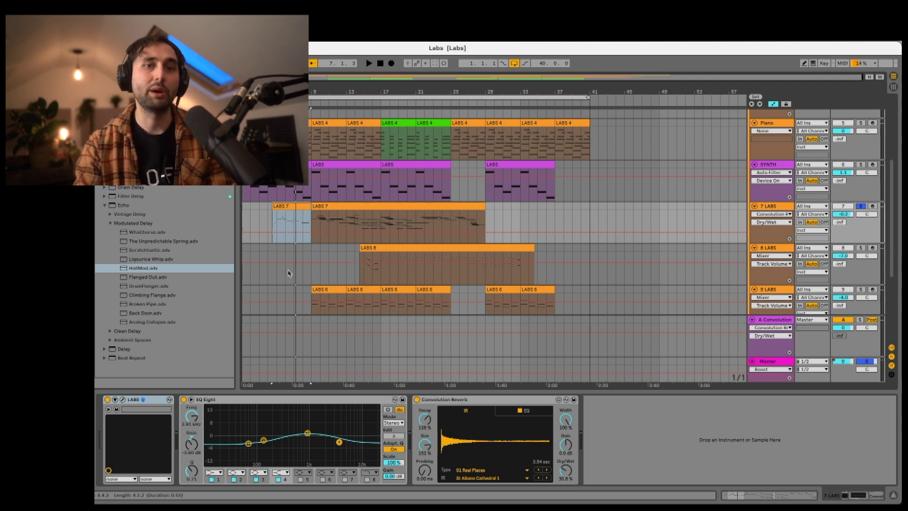
# Play the first clip of the soloed 7 LABS track and inspect its LABS instrument window before hiding it.
pyautogui.press('space')
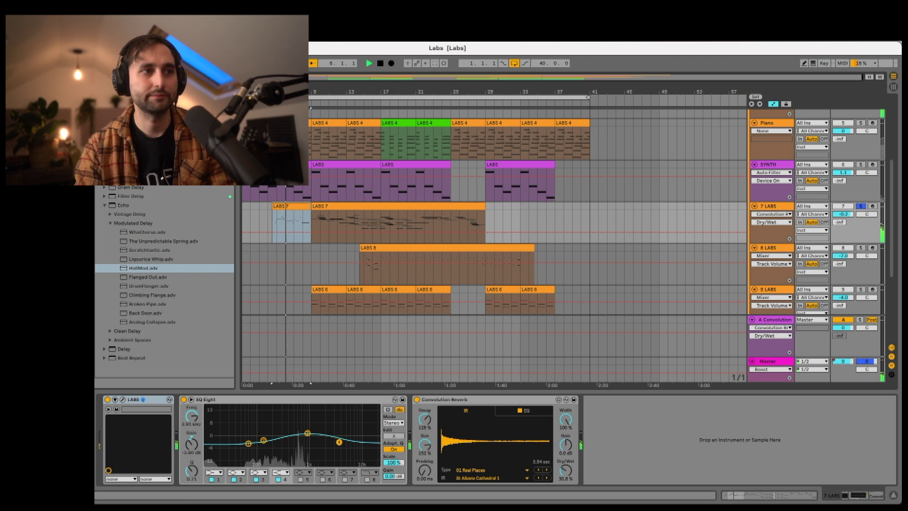
pyautogui.click(123, 399)
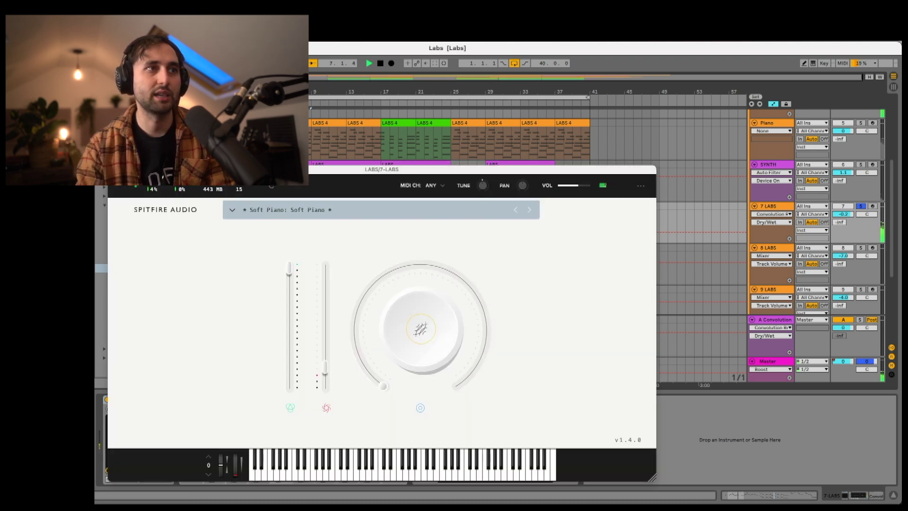
pyautogui.hotkey('ctrl', 'alt', 'p')
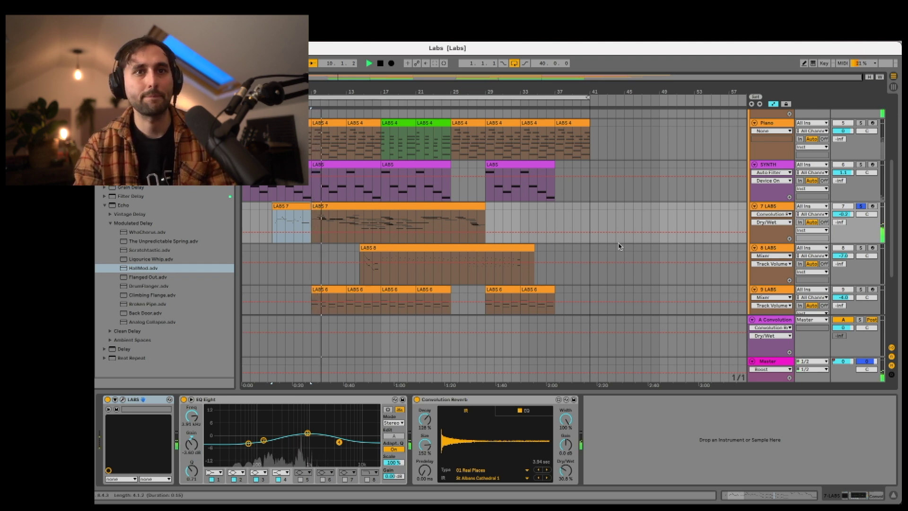
# Solo the 8 LABS track, play its clip, and inspect its LABS instrument window before closing it.
pyautogui.click(861, 247)
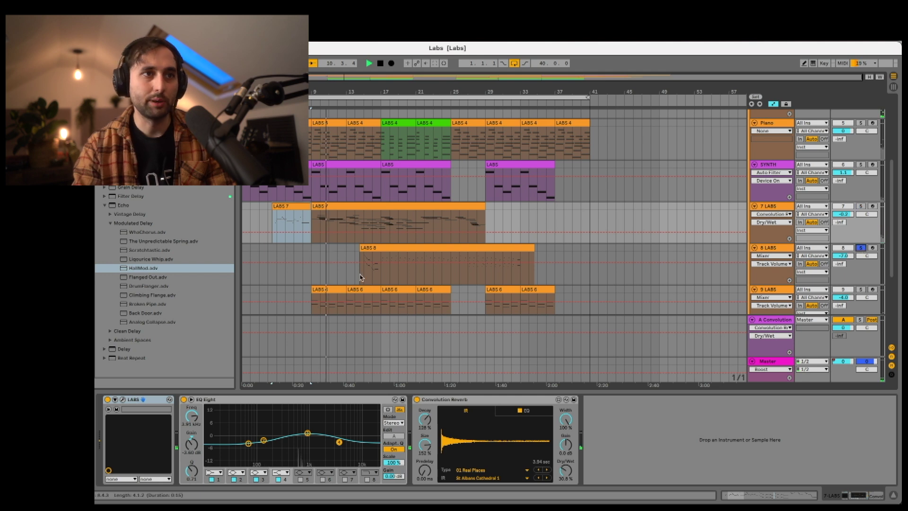
pyautogui.click(376, 253)
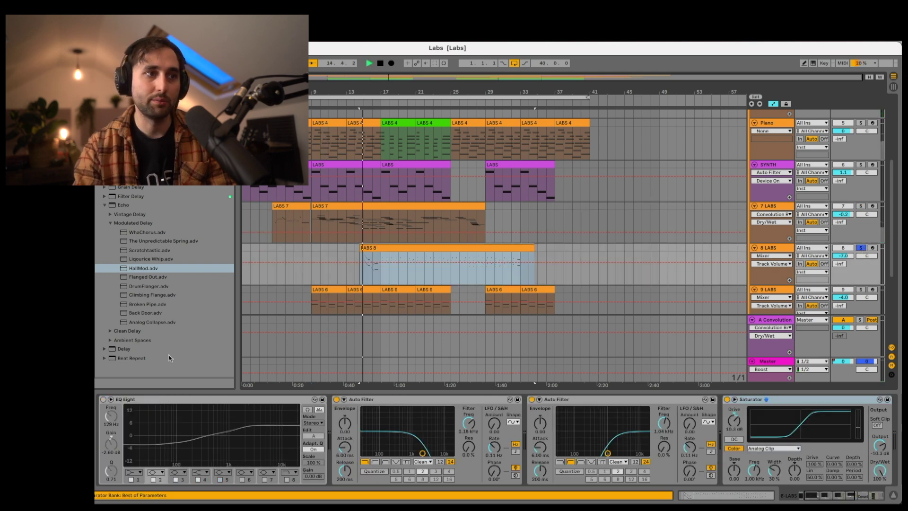
pyautogui.click(823, 497)
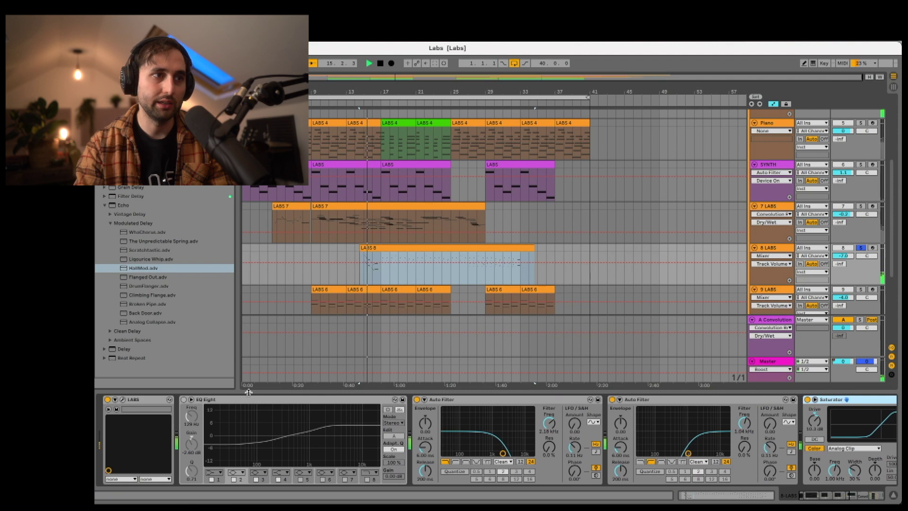
pyautogui.click(122, 400)
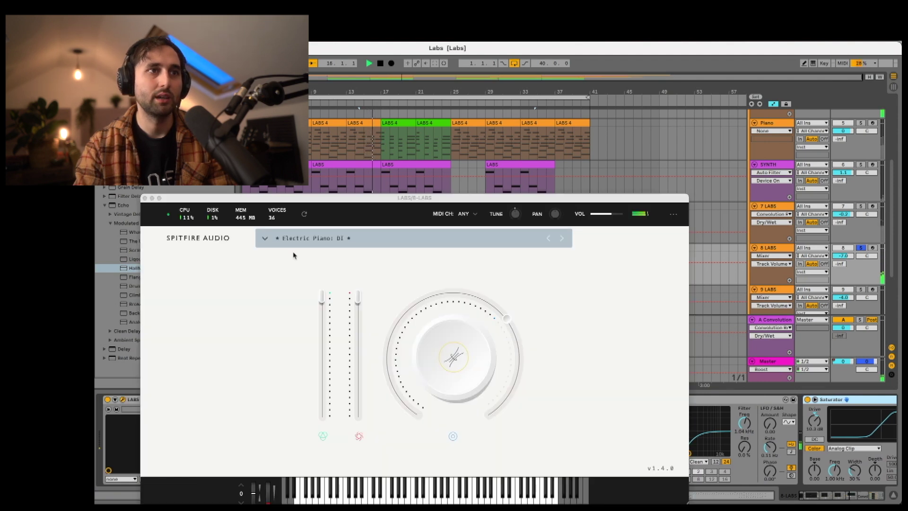
pyautogui.click(145, 199)
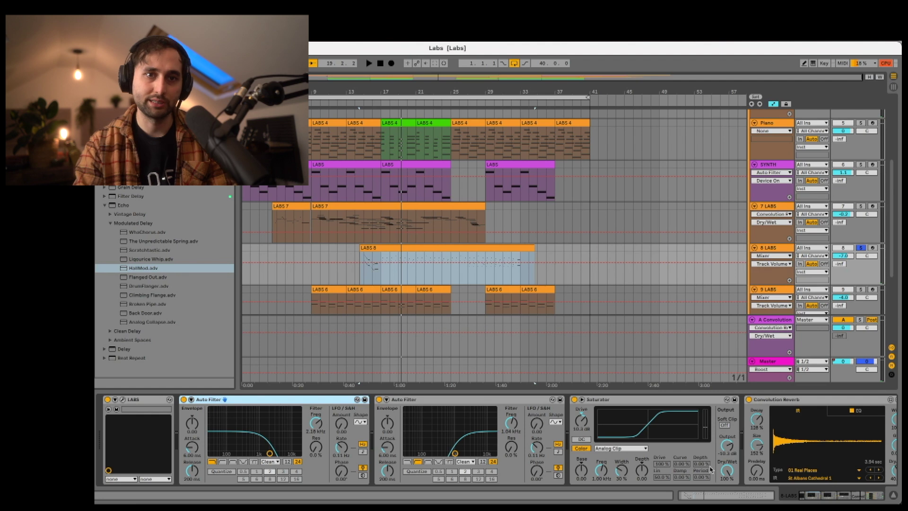
# Review the 8 LABS effects chain through to the Filter Delay during playback, and unsolo the track.
pyautogui.click(835, 497)
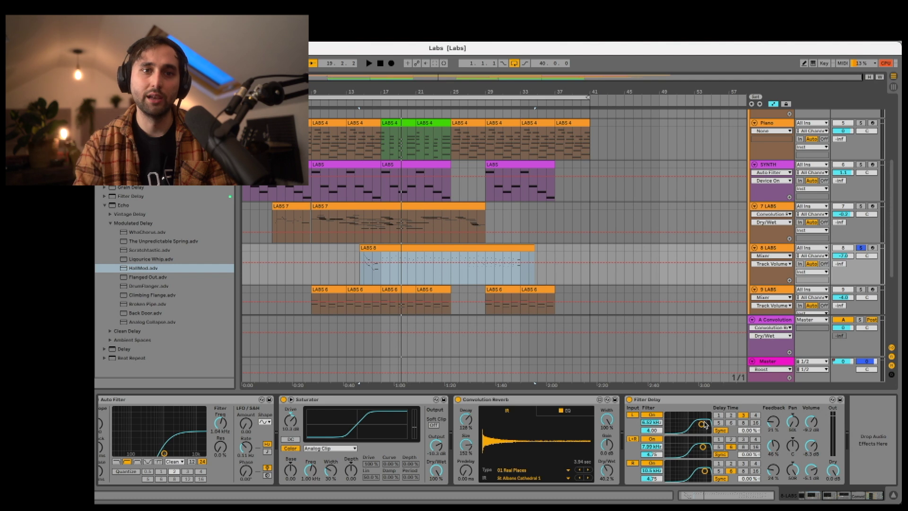
pyautogui.press('space')
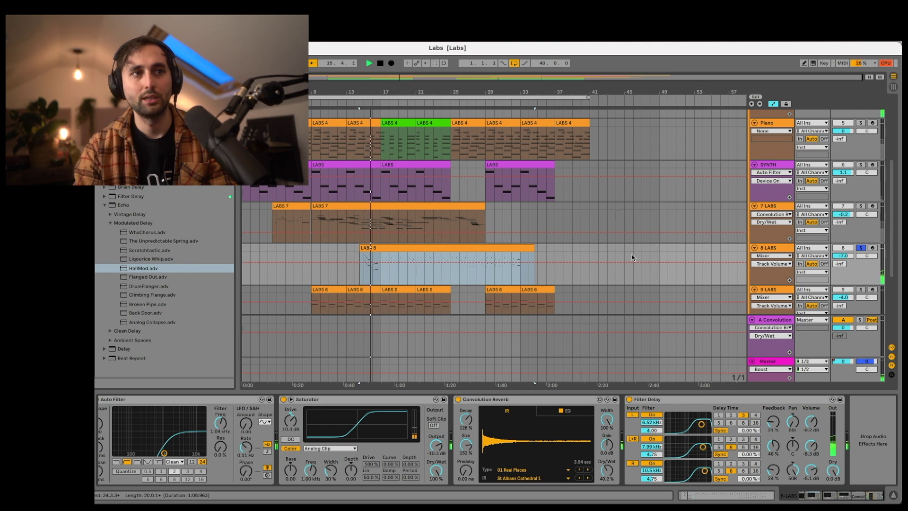
pyautogui.scroll(-2, 385, 207)
pyautogui.click(861, 227)
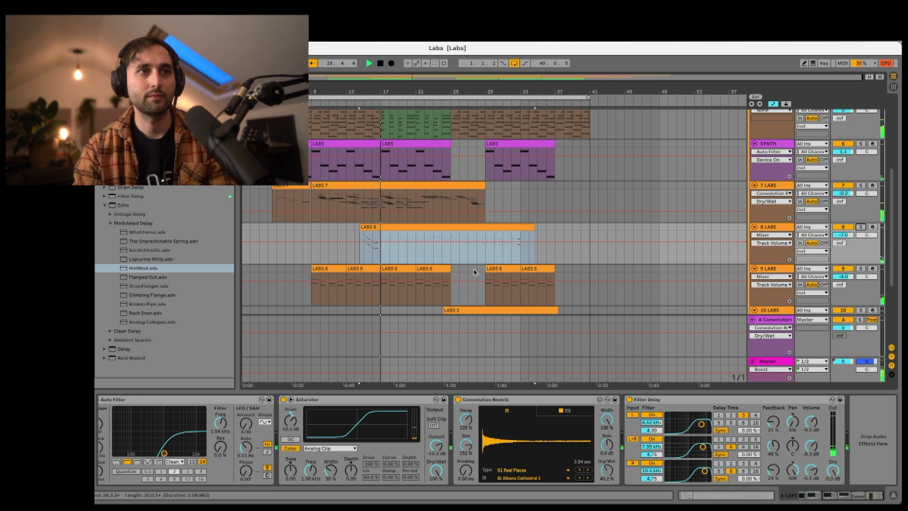
# Show the effects chain of the soloed 9 LABS track and open its LABS instrument window.
pyautogui.scroll(4, 425, 267)
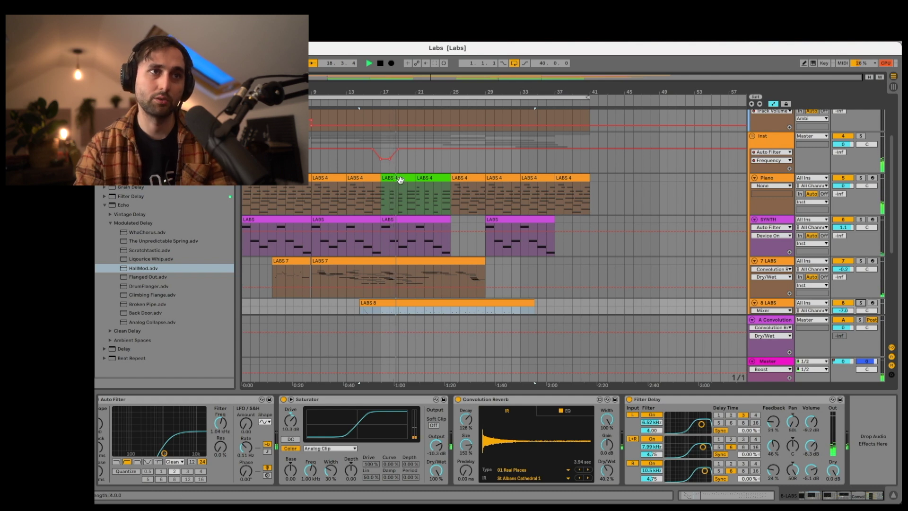
pyautogui.scroll(-7, 399, 190)
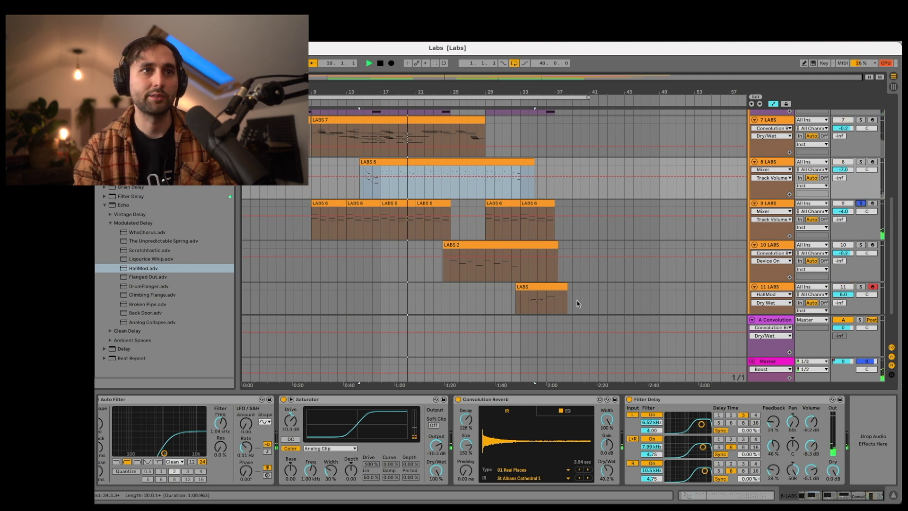
pyautogui.click(777, 208)
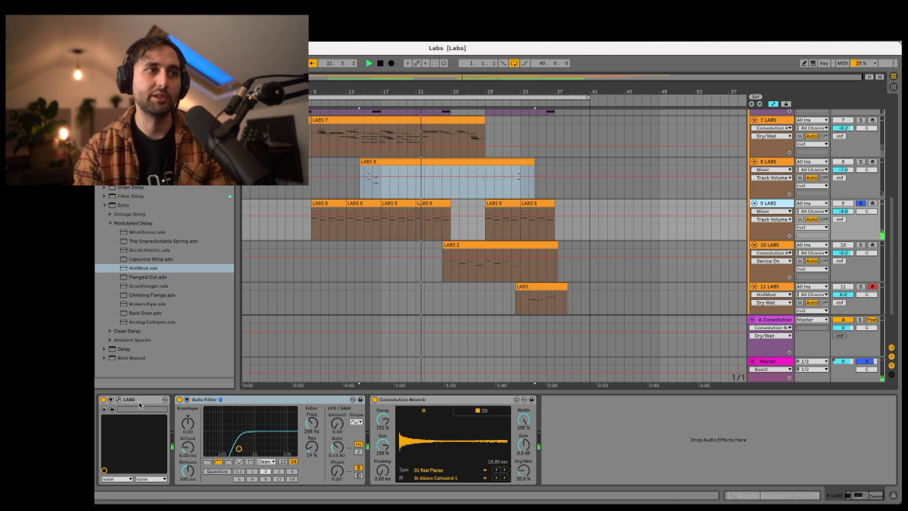
pyautogui.click(119, 400)
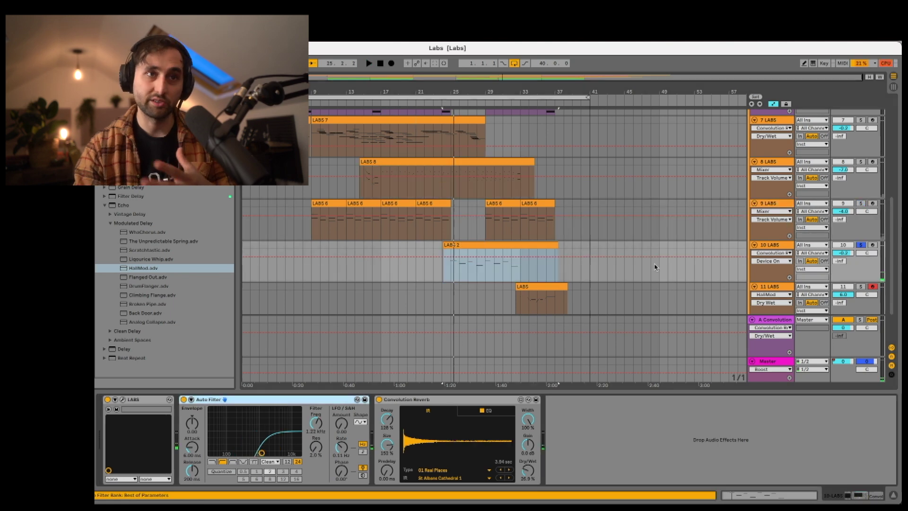
# Play the soloed 10 LABS clip, look through the preset browser in its LABS instrument window, and hide the window.
pyautogui.press('space')
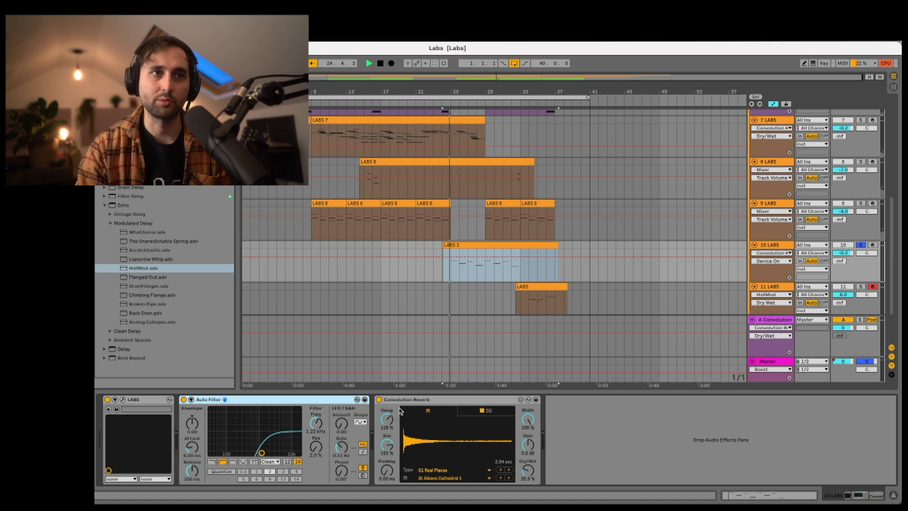
pyautogui.click(122, 401)
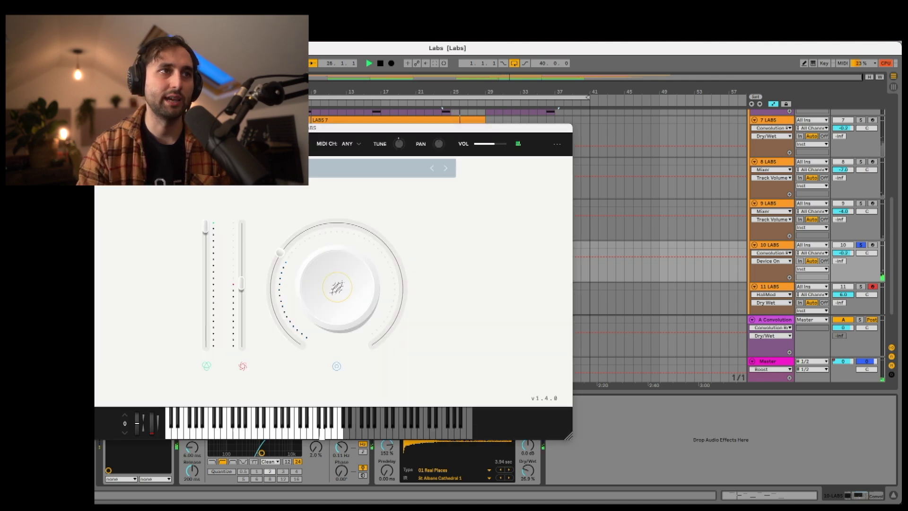
pyautogui.click(266, 168)
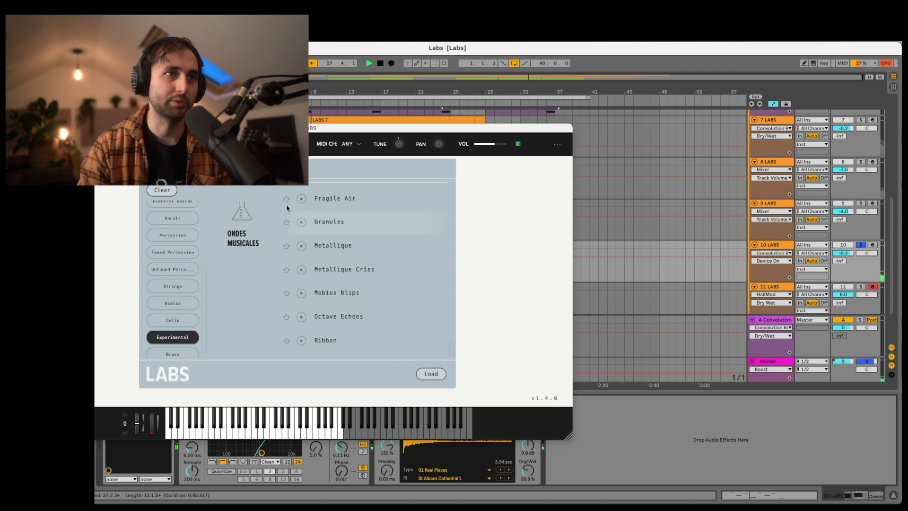
pyautogui.press('Escape')
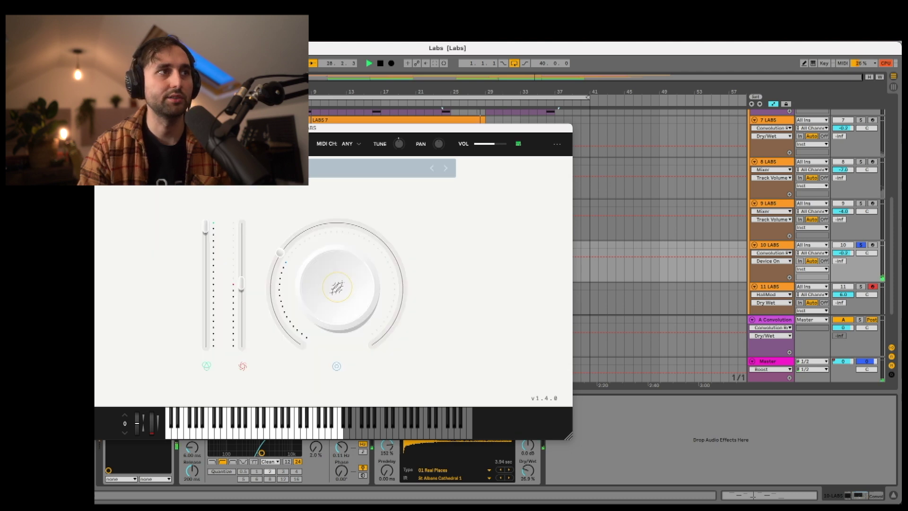
pyautogui.hotkey('ctrl', 'alt', 'p')
# Solo the 11 LABS track, play its clip, and inspect its LABS instrument window and effects chain through to HallMod.
pyautogui.scroll(-1, 444, 212)
pyautogui.scroll(-2, 445, 212)
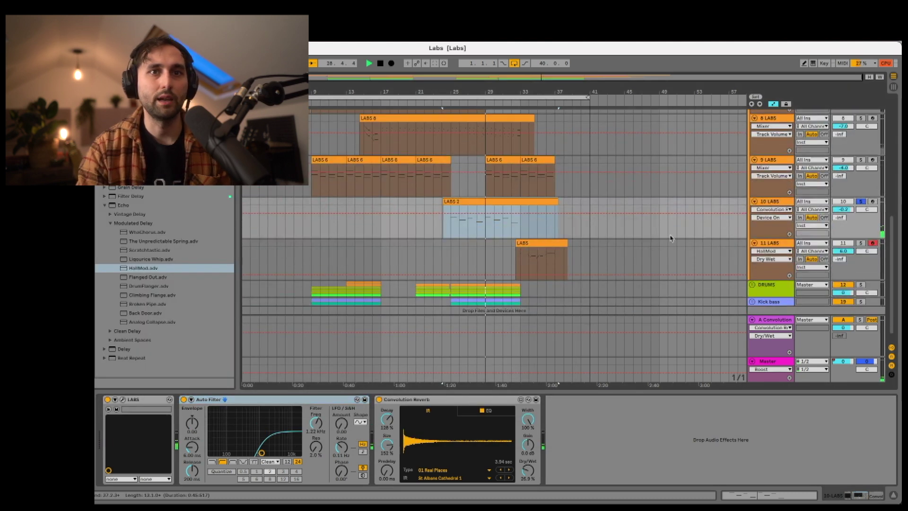
pyautogui.click(565, 244)
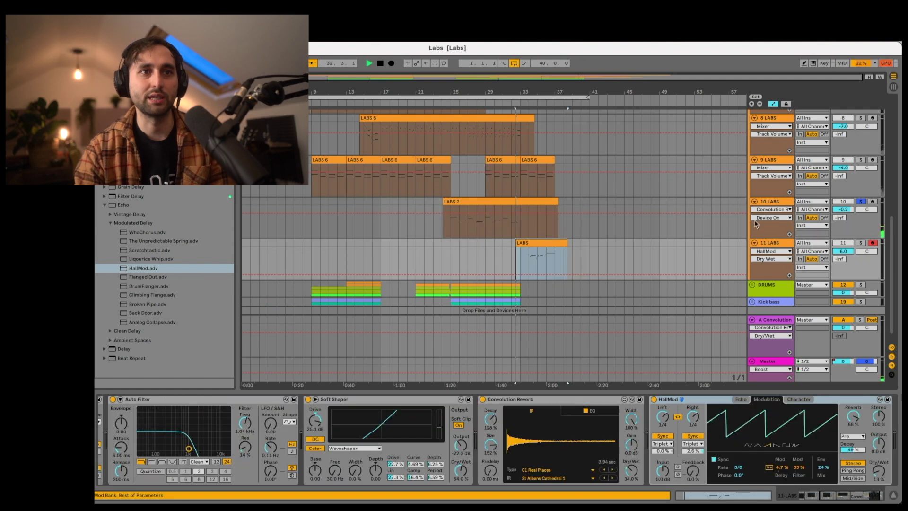
pyautogui.click(860, 243)
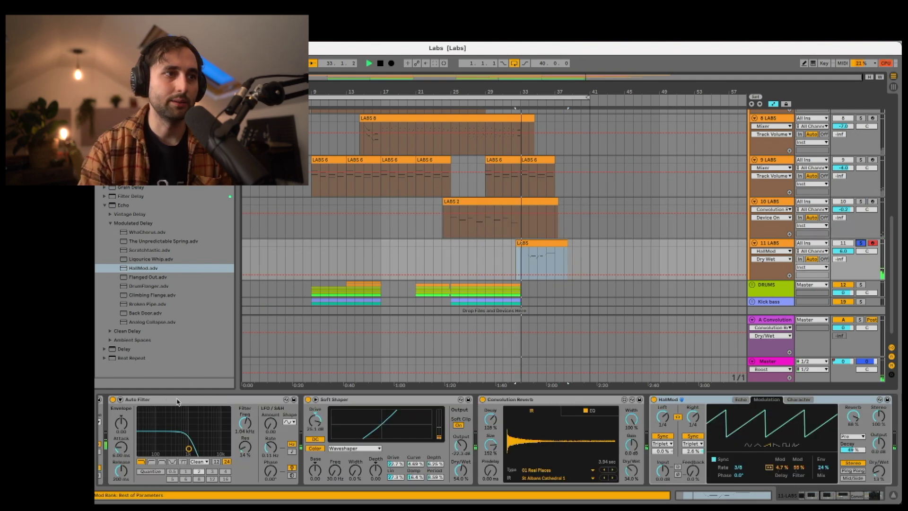
pyautogui.click(780, 498)
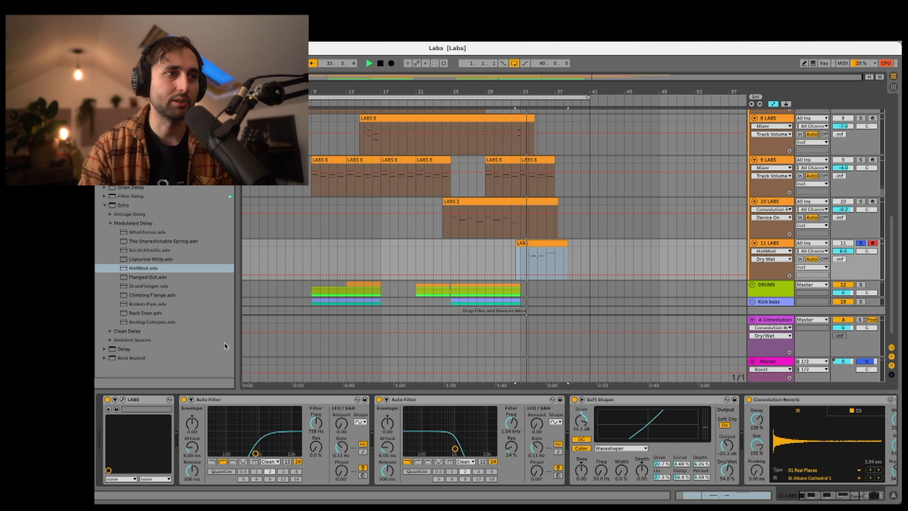
pyautogui.click(123, 400)
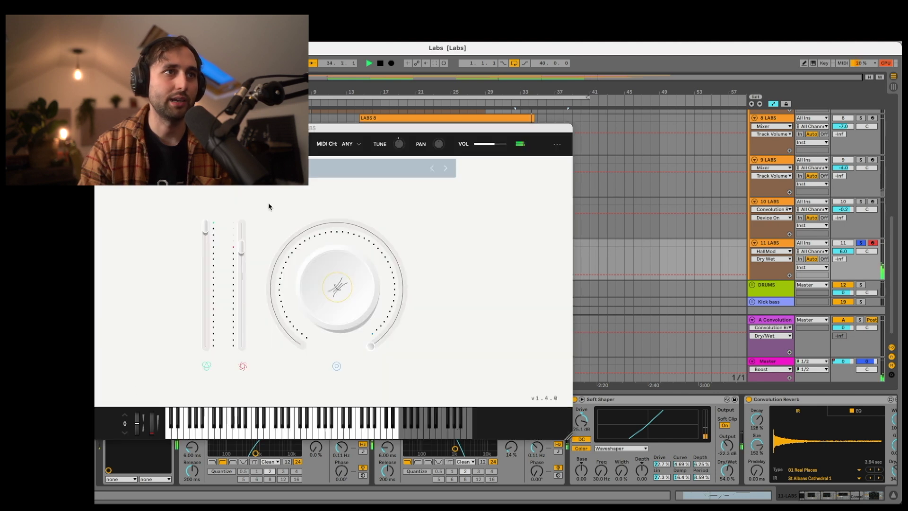
pyautogui.press('super+w')
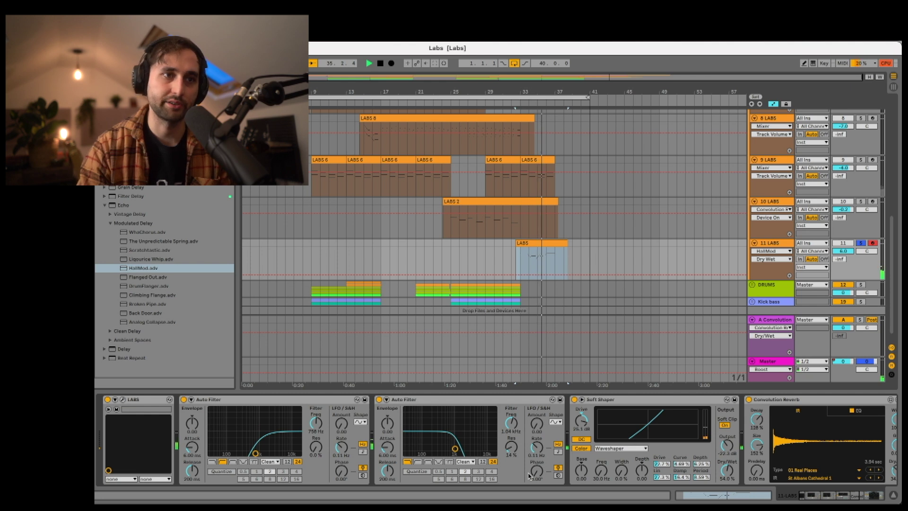
pyautogui.hscroll(6, 672, 448)
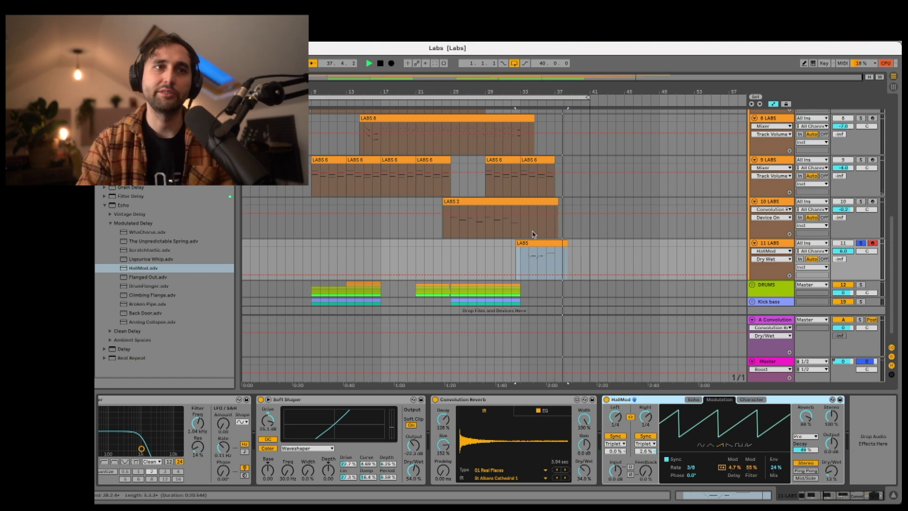
# Solo the Inst group and listen to all its instruments together from the start of the LABS 8 clip.
pyautogui.scroll(5, 532, 234)
pyautogui.click(417, 227)
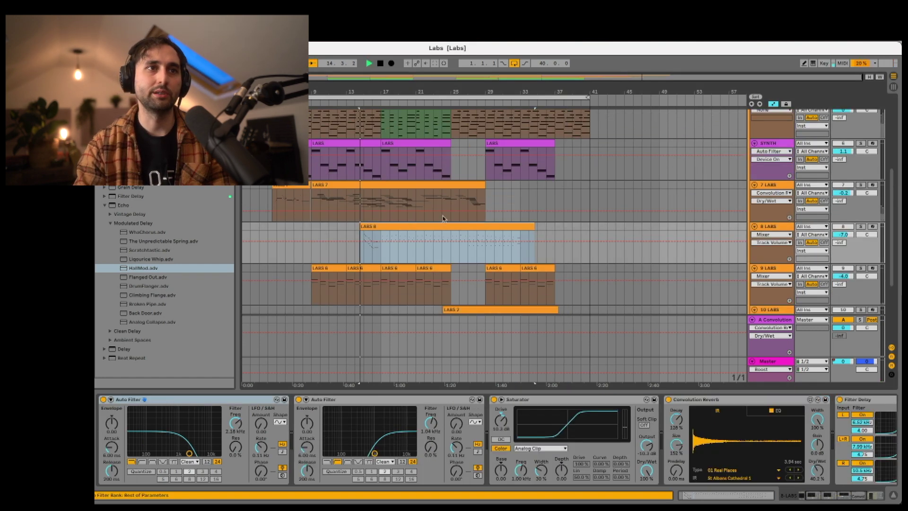
pyautogui.scroll(5, 702, 166)
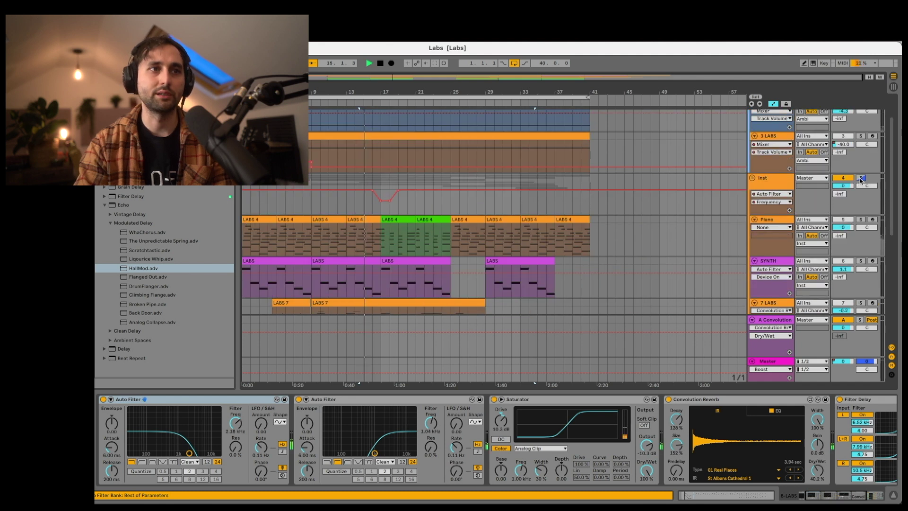
pyautogui.click(861, 179)
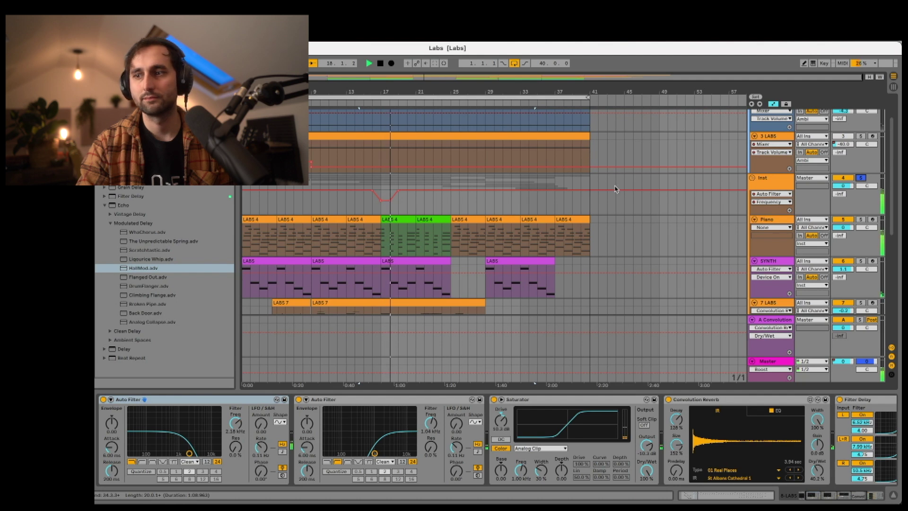
# Unfold the Kick bass group and solo both its Kick and BASS tracks.
pyautogui.scroll(-8, 608, 186)
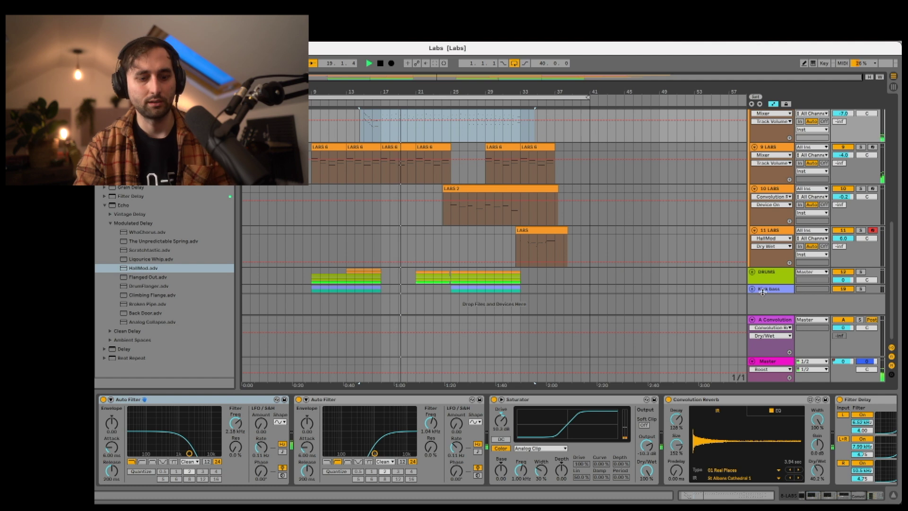
pyautogui.click(789, 291)
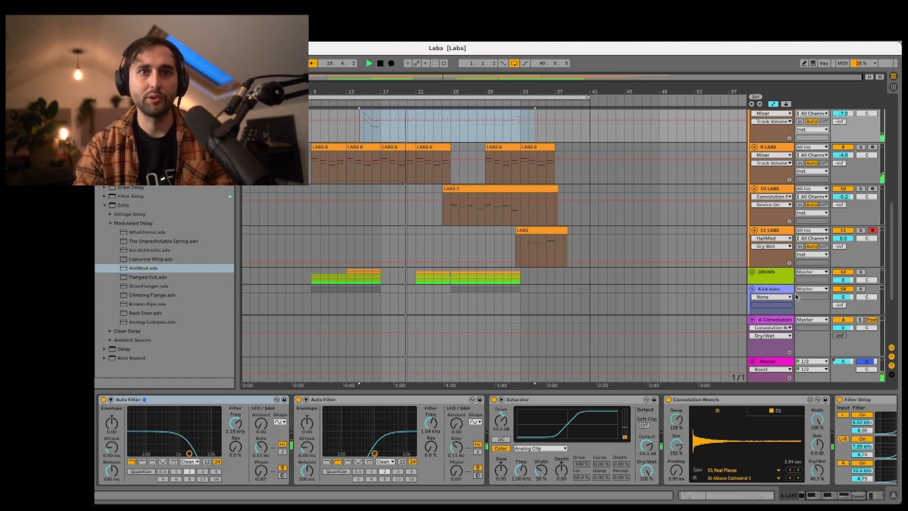
pyautogui.scroll(-4, 796, 297)
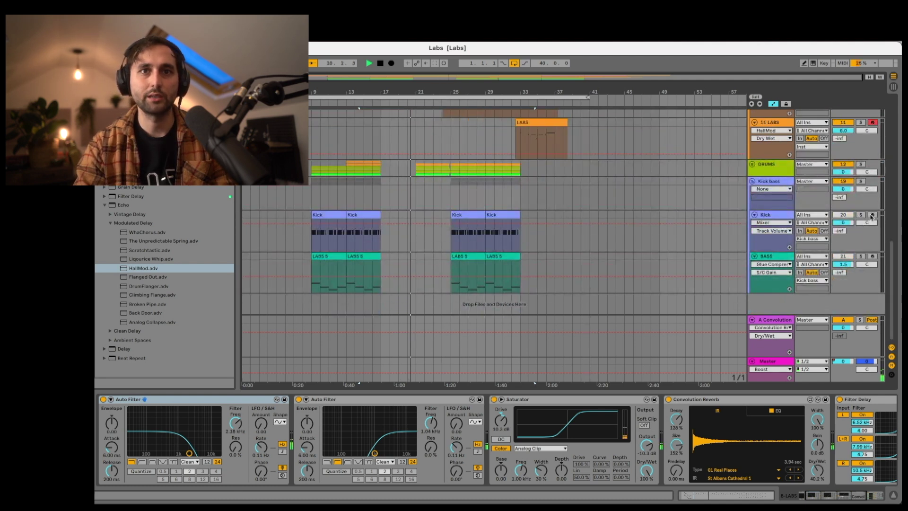
pyautogui.click(861, 215)
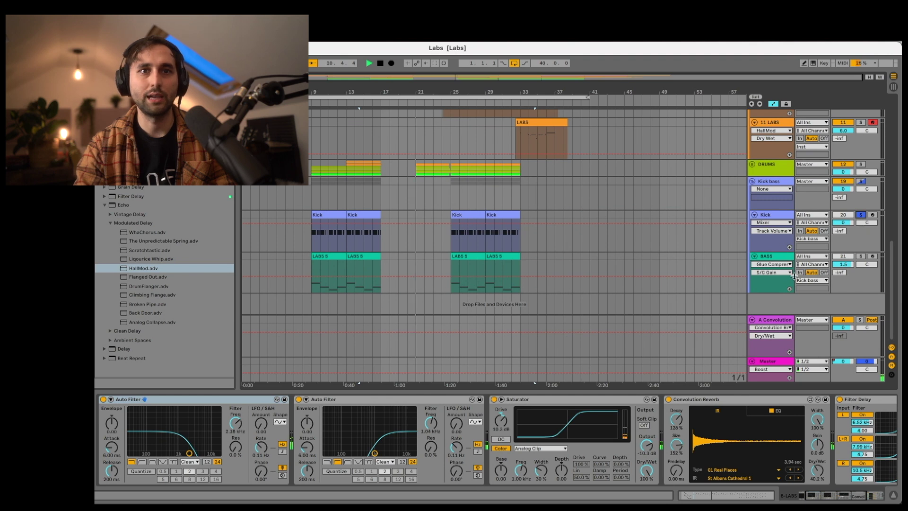
pyautogui.click(860, 256)
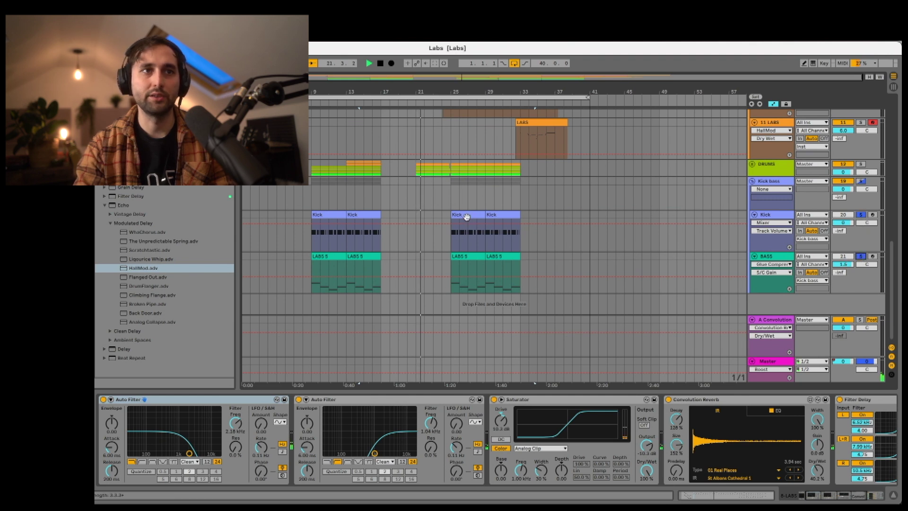
# Play from the third Kick clip, show the BASS track's Glue Compressor, and inspect its LABS instrument window before hiding it.
pyautogui.click(467, 217)
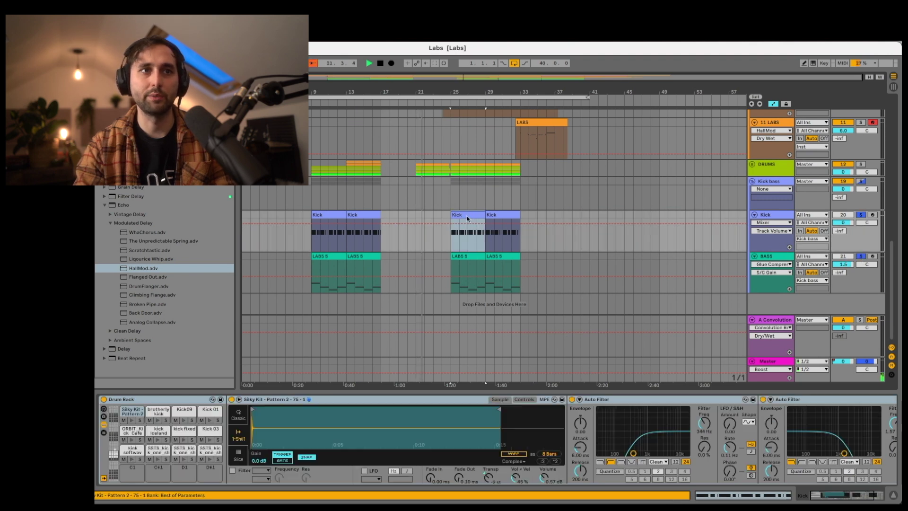
pyautogui.click(780, 263)
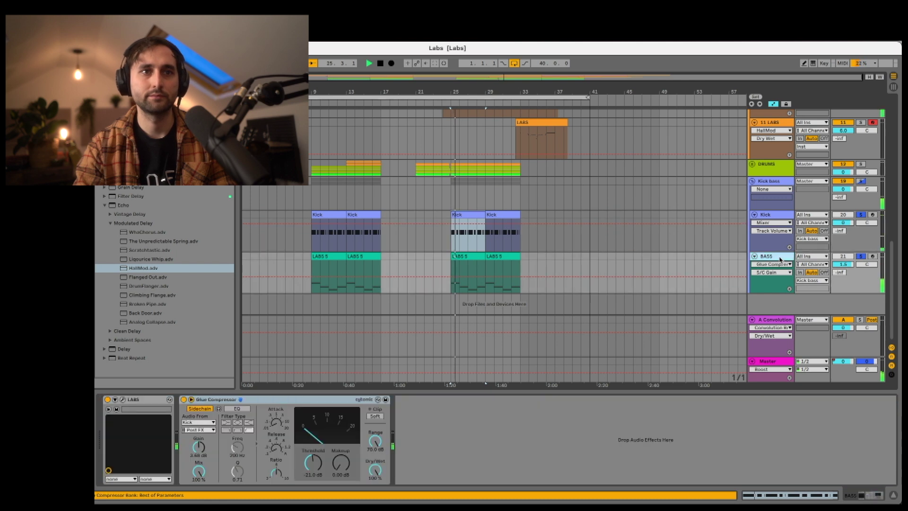
pyautogui.click(123, 400)
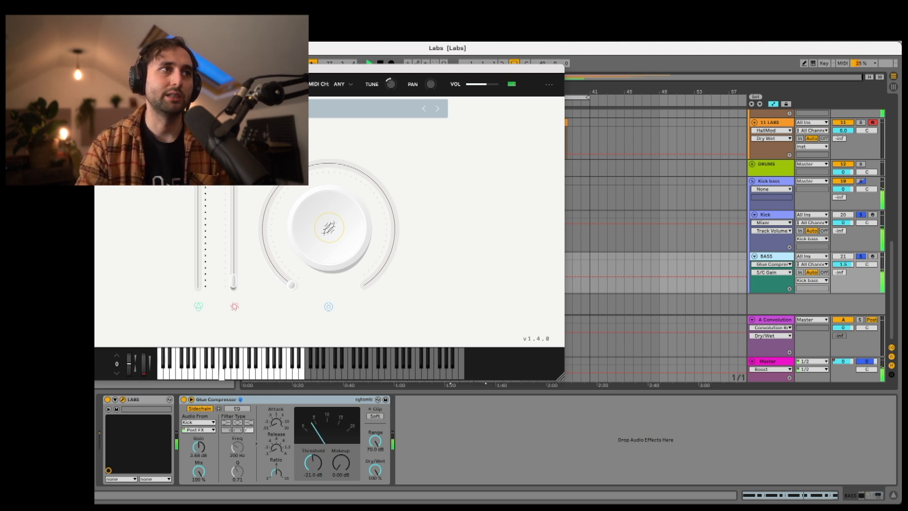
pyautogui.hotkey('ctrl', 'alt', 'p')
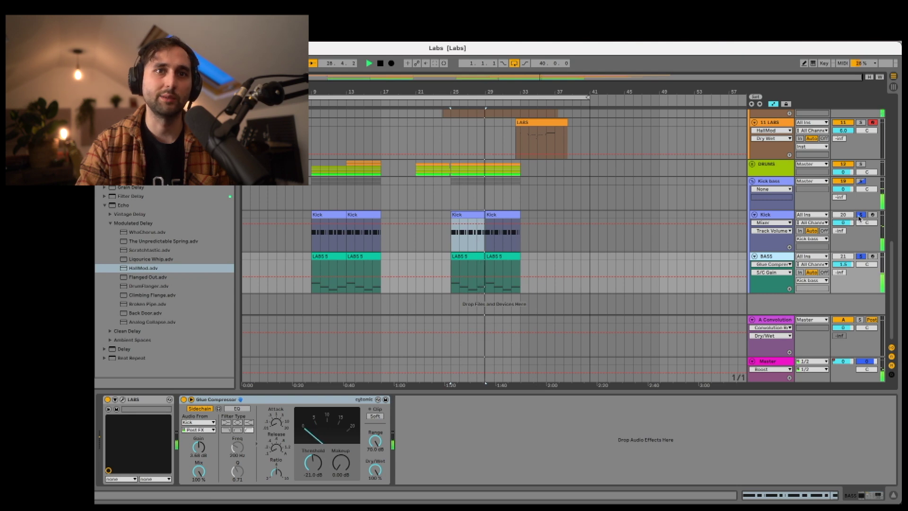
# Stop reviewing the BASS track, solo the DRUMS group instead, and unfold it to show its tracks.
pyautogui.click(790, 256)
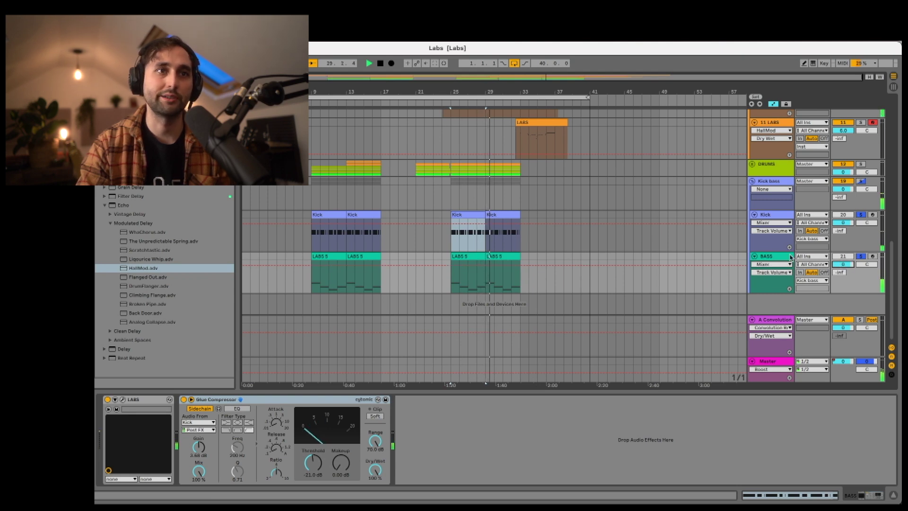
pyautogui.press('Delete')
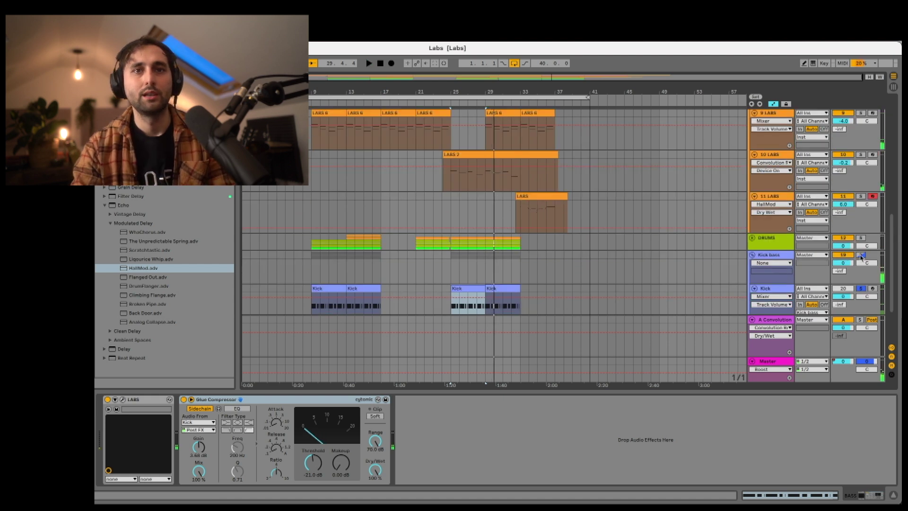
pyautogui.click(860, 238)
pyautogui.click(752, 239)
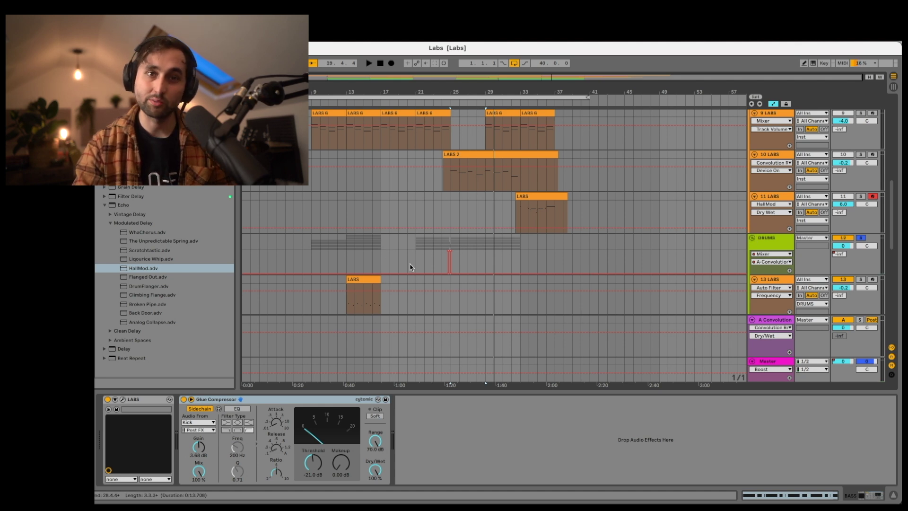
# Play from the first PERC1 clip with PERC1 soloed, and inspect its LABS instrument window before hiding it.
pyautogui.scroll(-3, 355, 246)
pyautogui.scroll(-2, 347, 239)
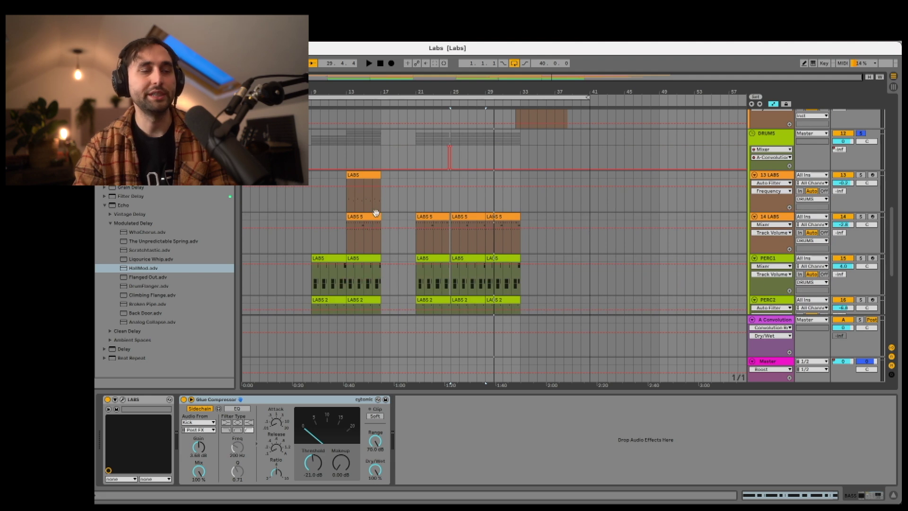
pyautogui.scroll(-4, 303, 229)
pyautogui.click(326, 180)
pyautogui.press('space')
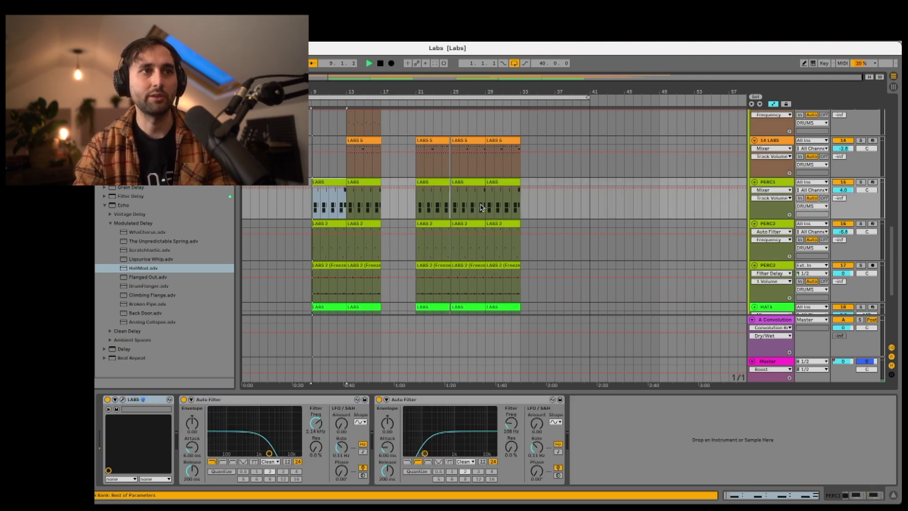
pyautogui.click(861, 182)
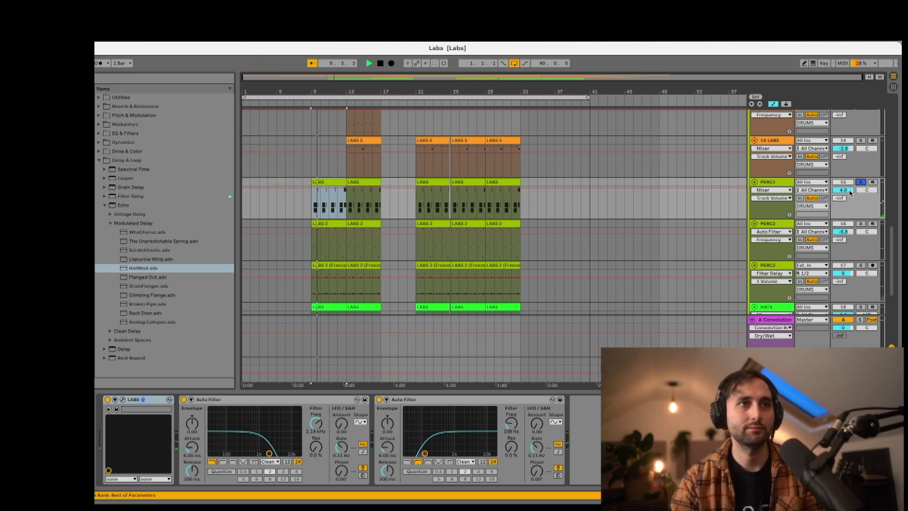
pyautogui.click(123, 400)
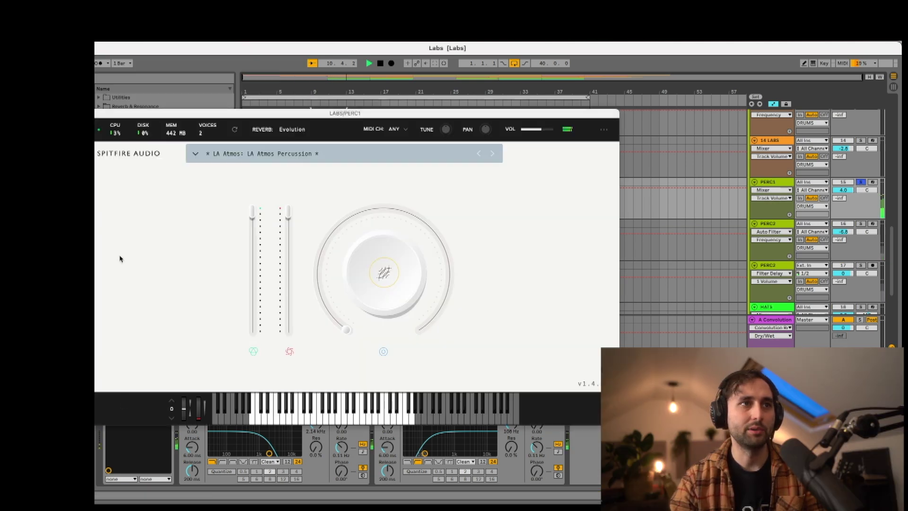
pyautogui.click(75, 113)
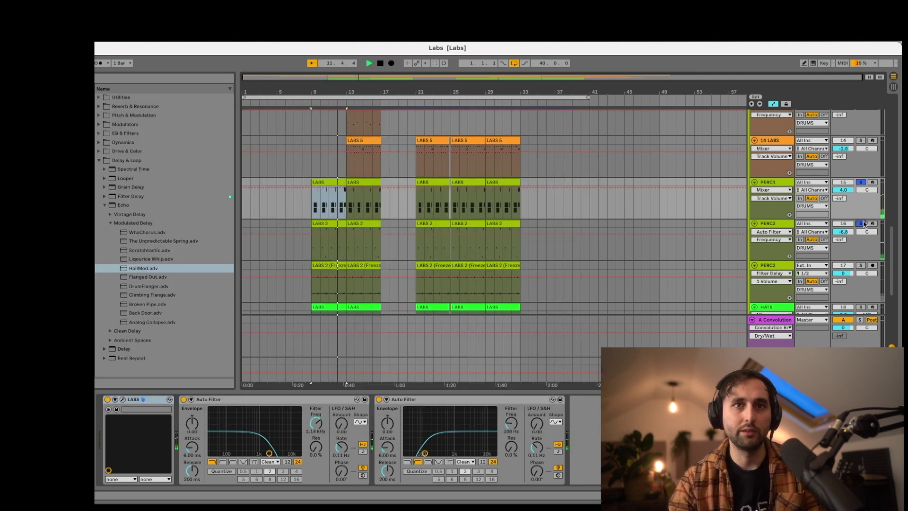
# Listen to PERC2 soloed together with PERC1, show its two Auto Filters, and inspect its LABS instrument window.
pyautogui.click(727, 252)
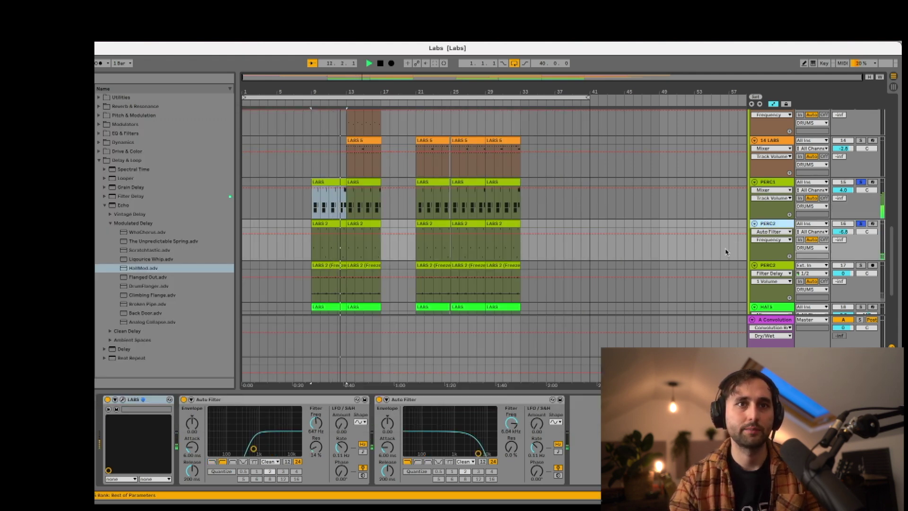
pyautogui.click(122, 400)
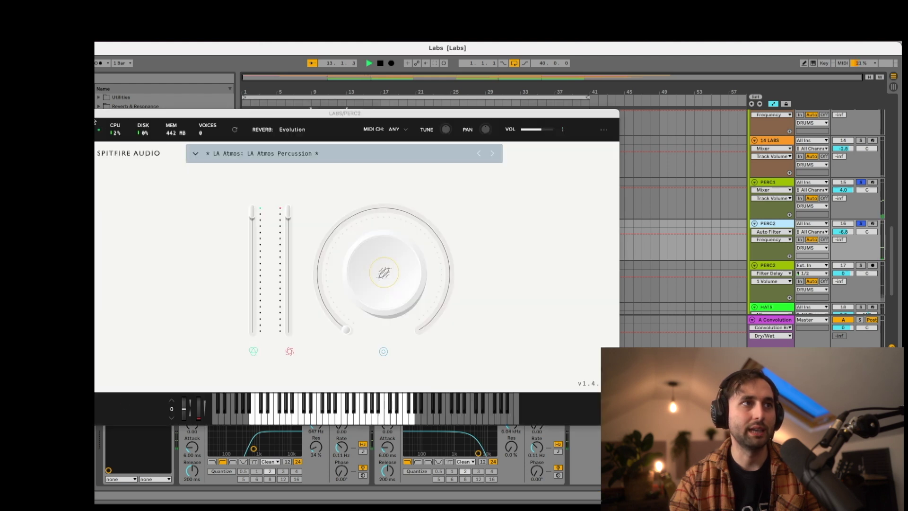
pyautogui.click(98, 113)
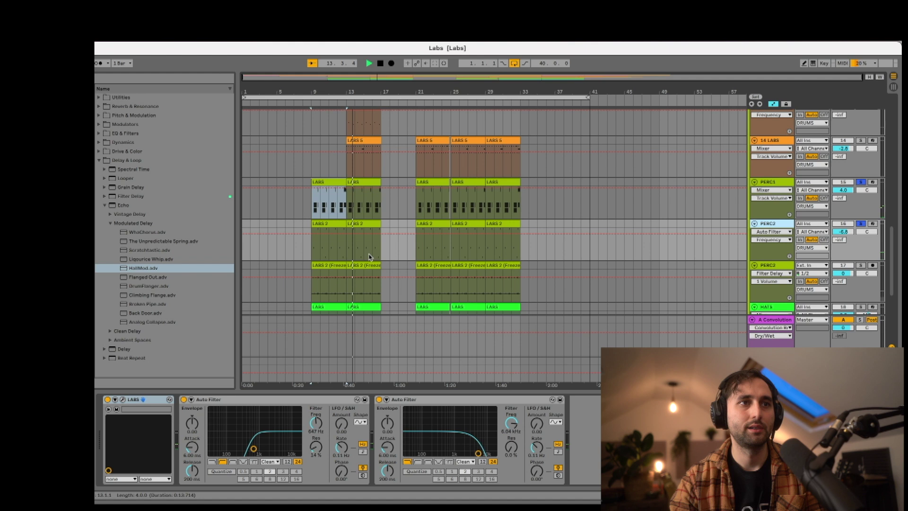
# Compare the frozen PERC2 track soloed with the other percussion tracks, inspect its Filter Delay, and solo it alone.
pyautogui.click(861, 265)
pyautogui.keyDown('ctrl'); pyautogui.click(860, 224); pyautogui.keyUp('ctrl')
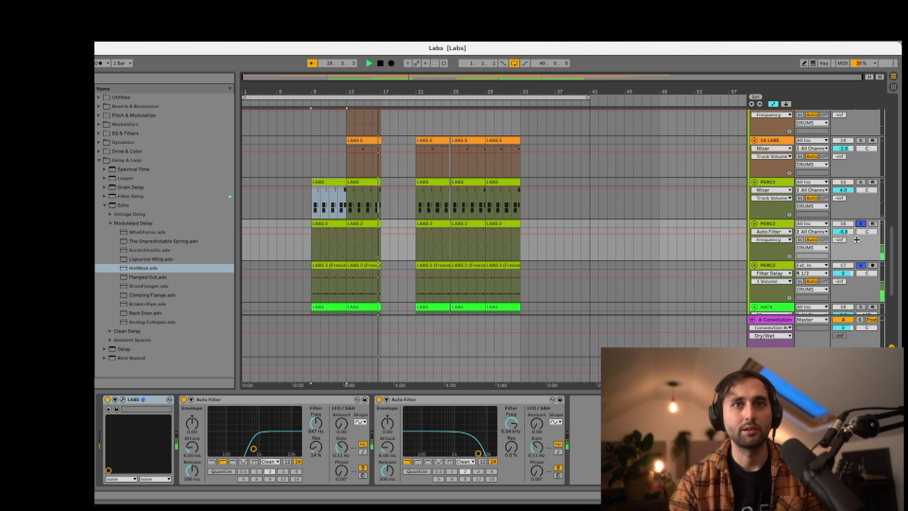
pyautogui.keyDown('ctrl'); pyautogui.click(861, 182); pyautogui.keyUp('ctrl')
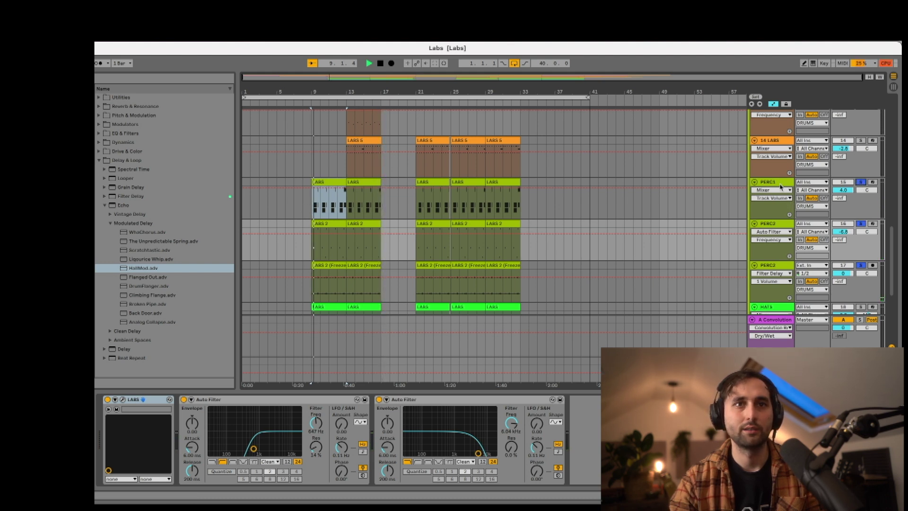
pyautogui.click(776, 266)
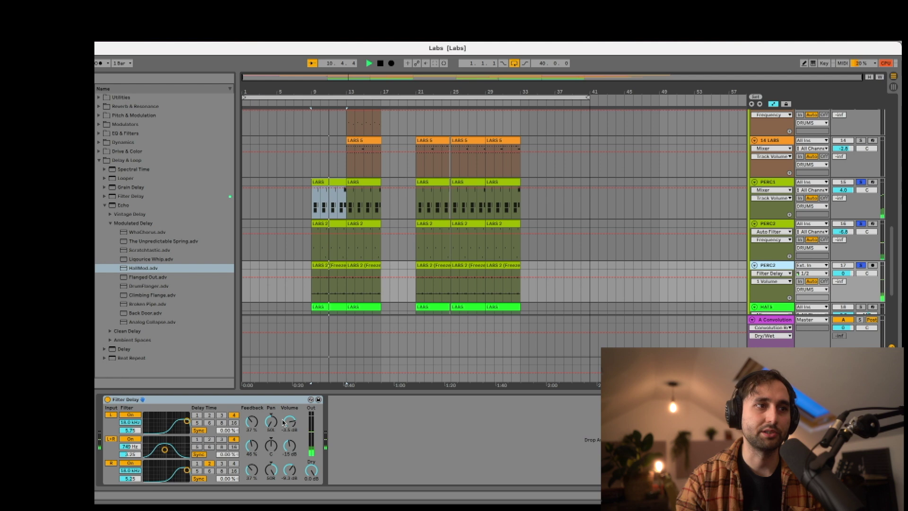
pyautogui.click(861, 265)
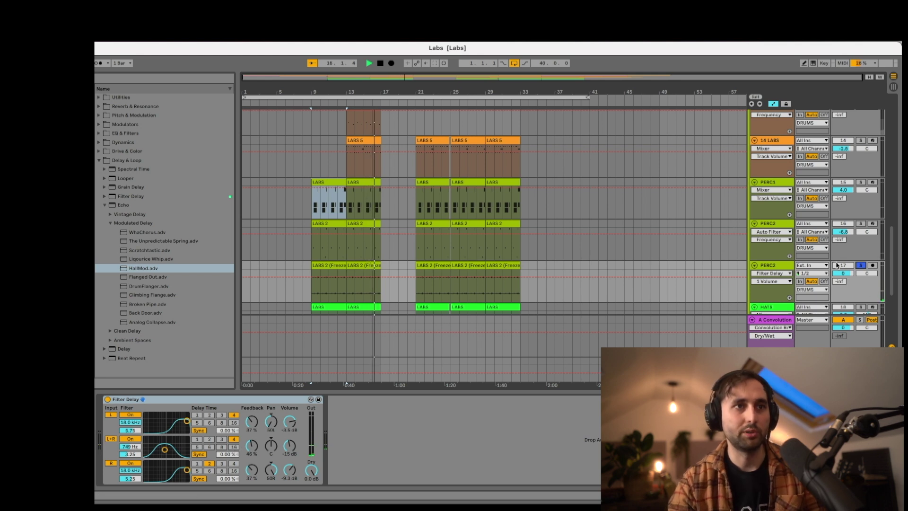
# Listen to the first HATS clip together with the frozen PERC2 track, and inspect the HATS LABS instrument window.
pyautogui.scroll(-3, 616, 246)
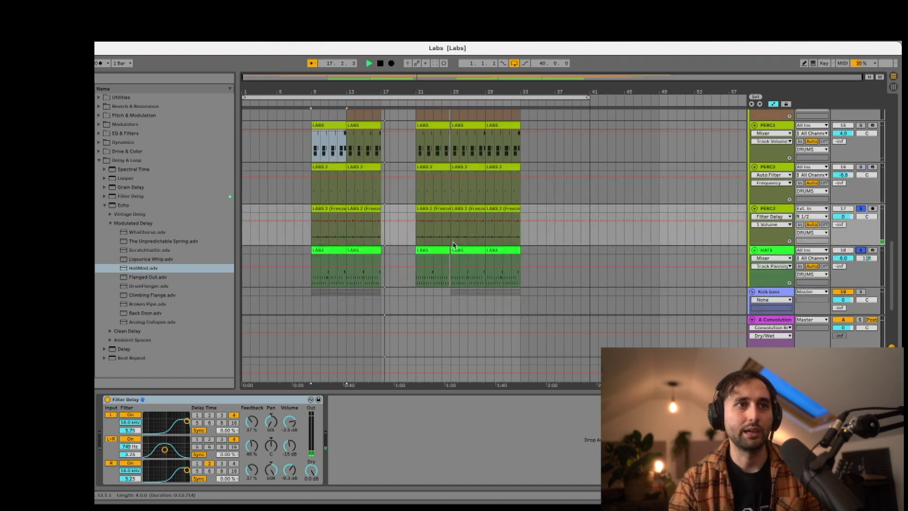
pyautogui.click(327, 265)
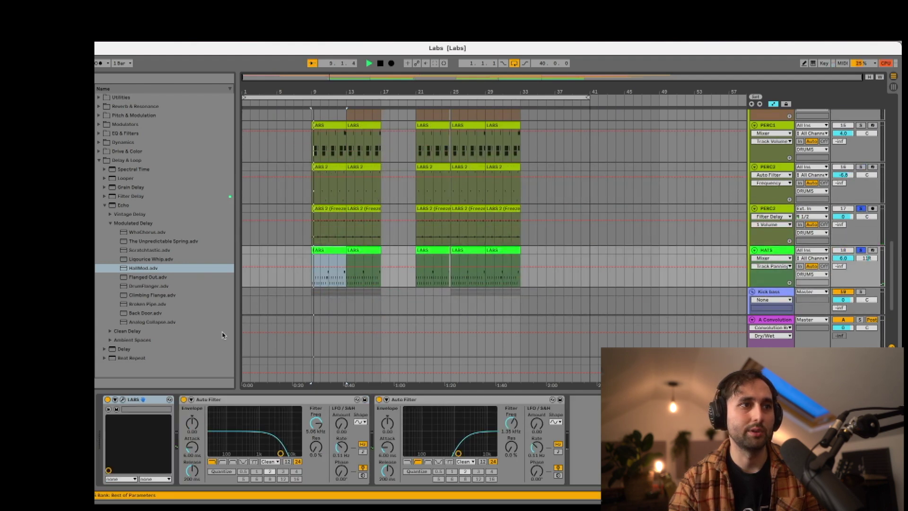
pyautogui.click(122, 400)
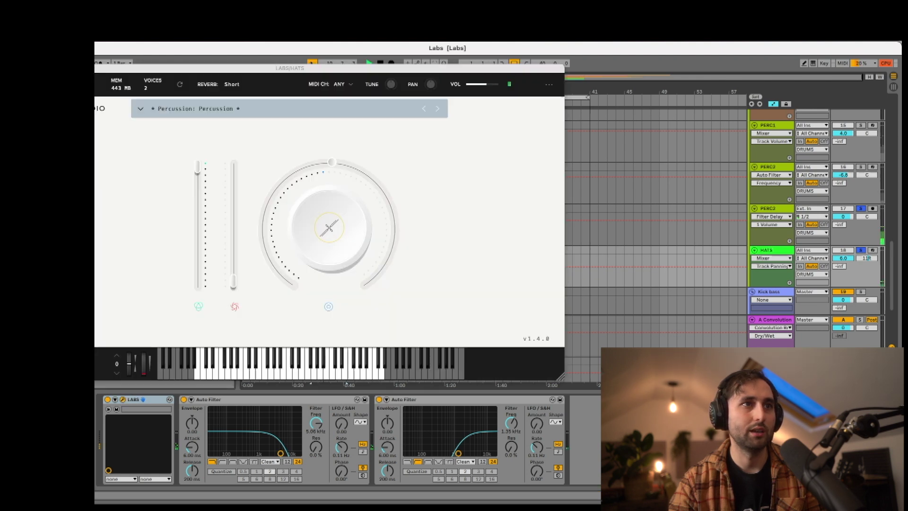
pyautogui.hotkey('ctrl', 'alt', 'p')
# Solo the 14 LABS track, play its first clip, and inspect its LABS instrument window before hiding it.
pyautogui.scroll(5, 602, 217)
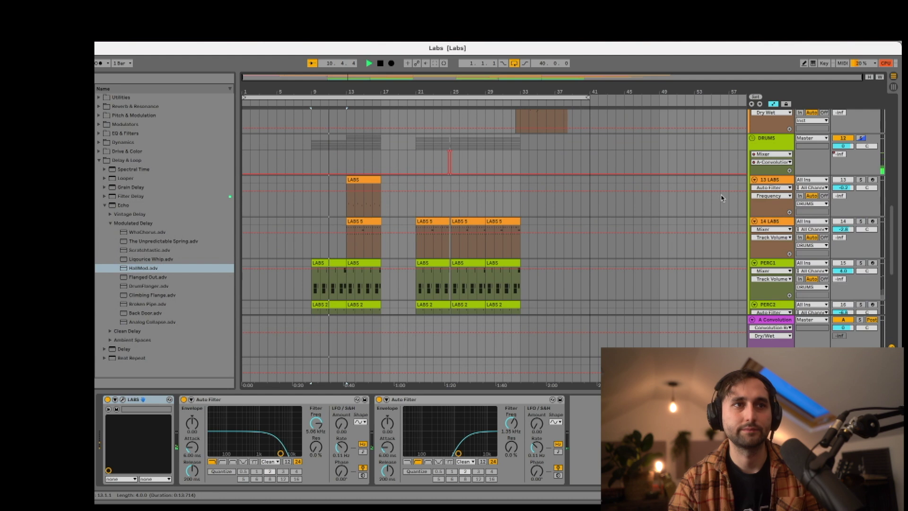
pyautogui.click(365, 221)
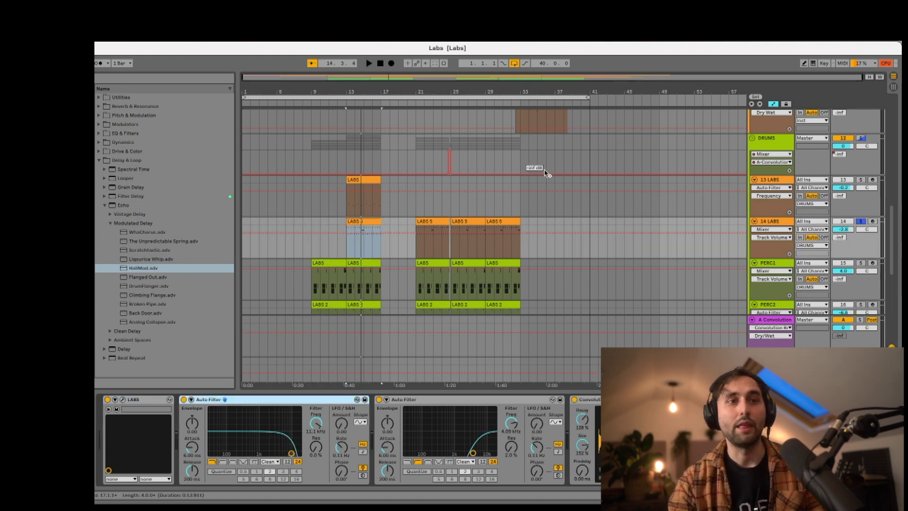
pyautogui.press('space')
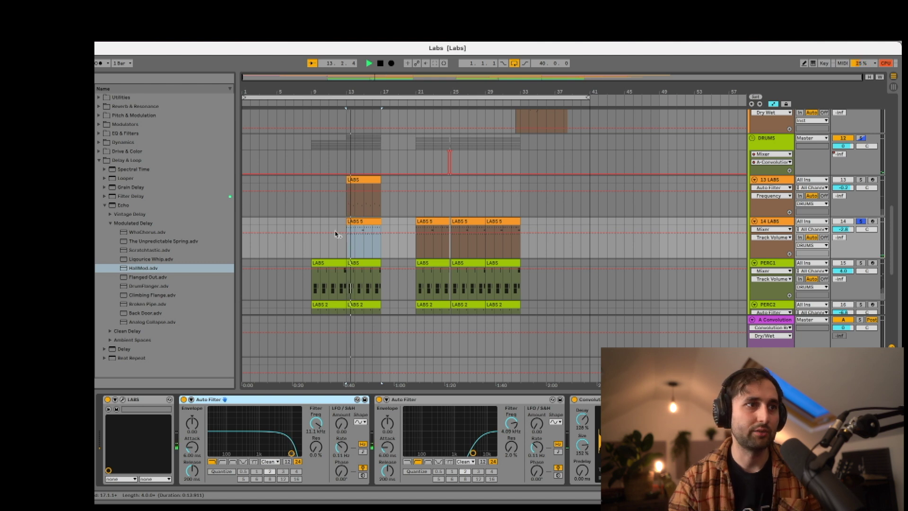
pyautogui.click(123, 400)
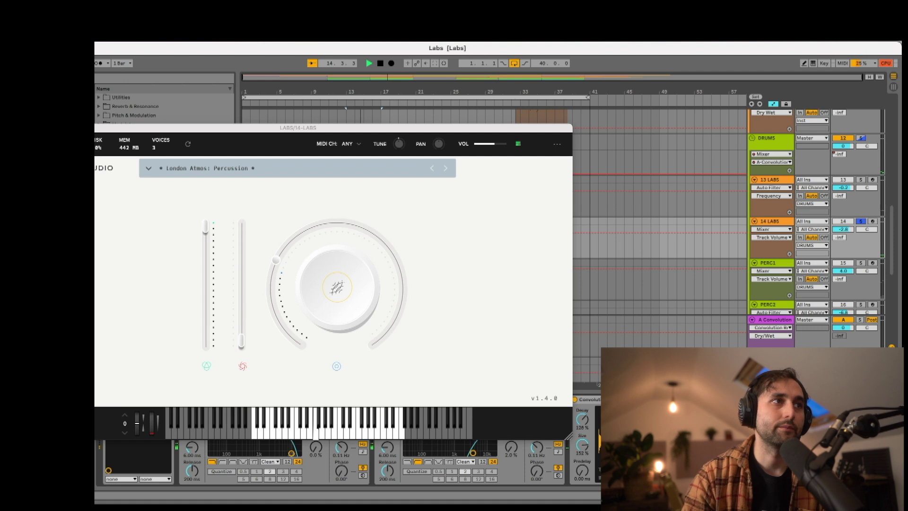
pyautogui.hotkey('ctrl', 'alt', 'p')
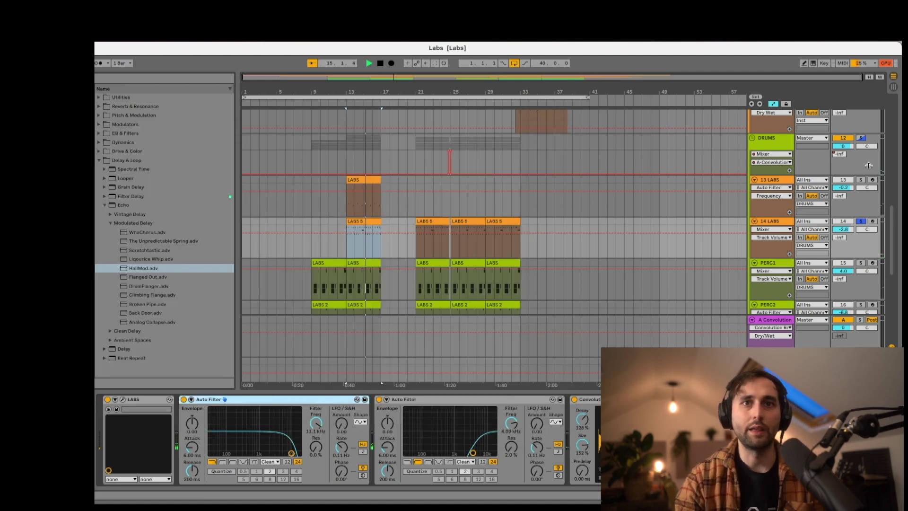
# Add the 13 LABS track to the solo, select its clip to show its effects chain, and inspect its LABS instrument.
pyautogui.click(861, 179)
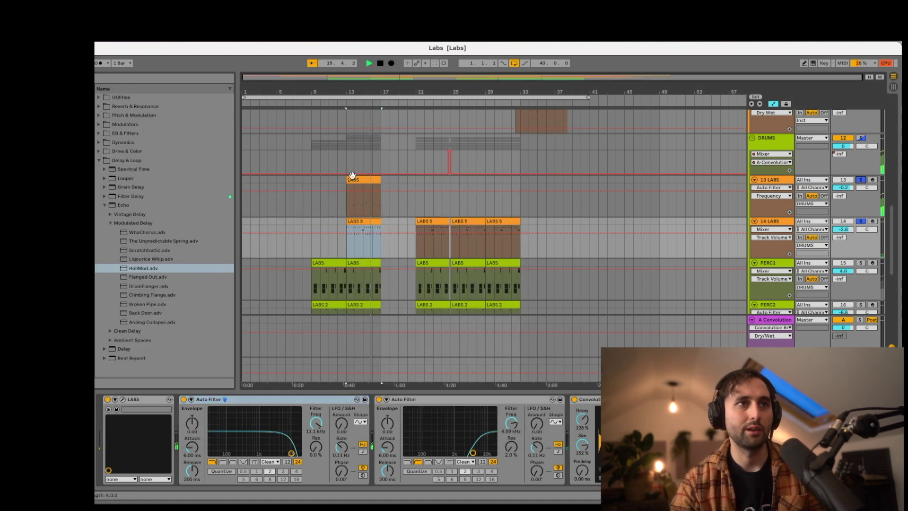
pyautogui.click(353, 176)
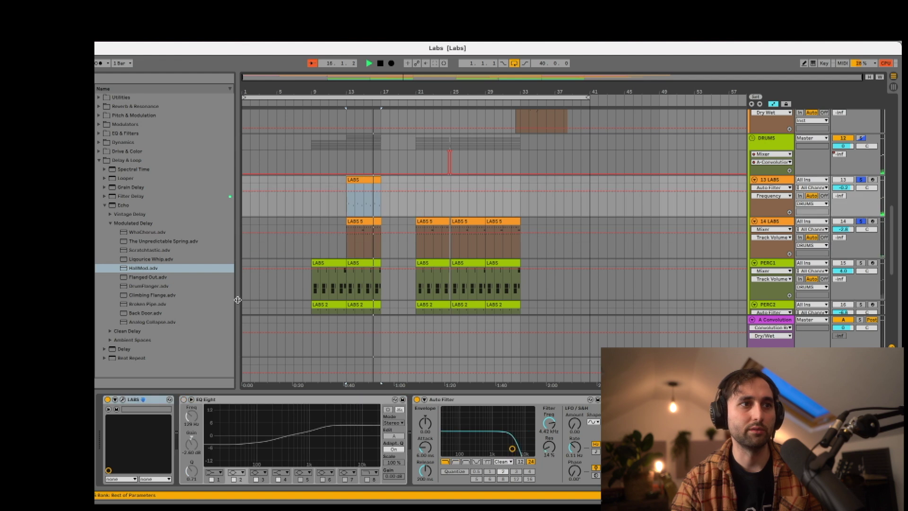
pyautogui.click(123, 400)
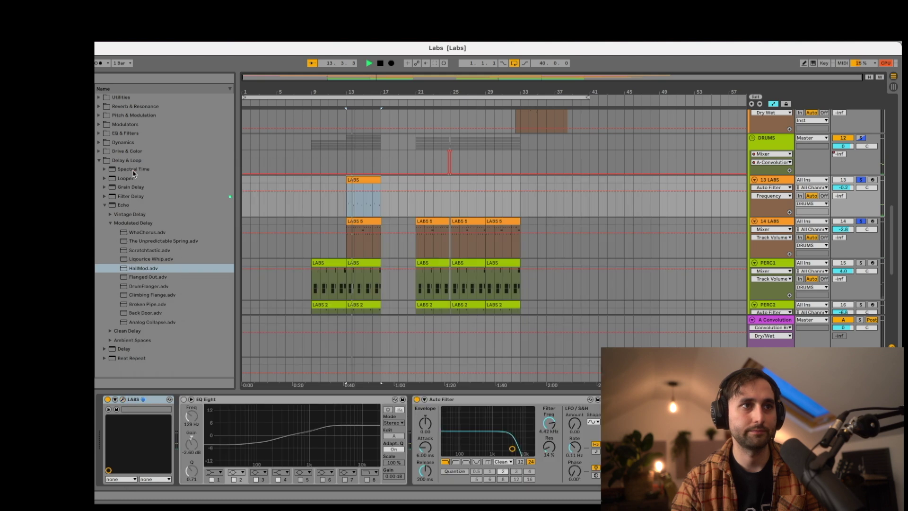
pyautogui.click(134, 169)
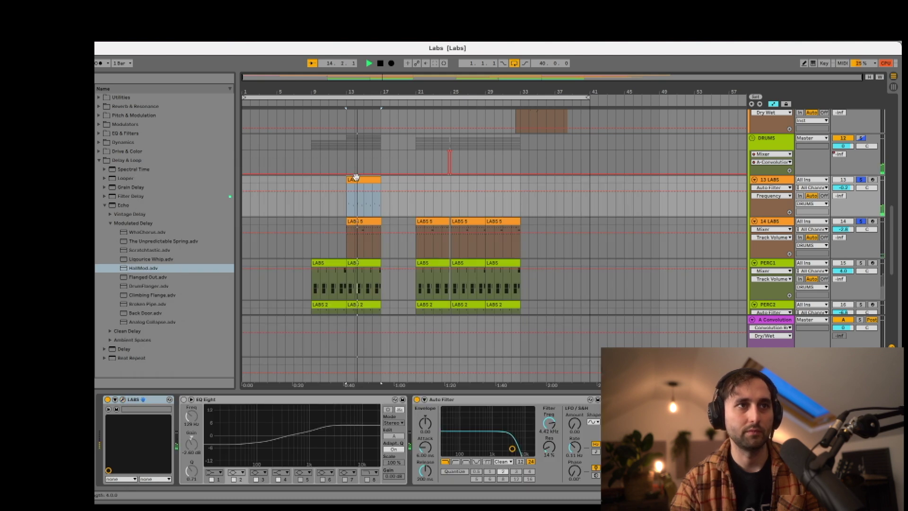
# Copy the 13 LABS clip to bar 21 and duplicate it twice to fill the section up to bar 33.
pyautogui.moveTo(357, 179); pyautogui.dragTo(433, 190)
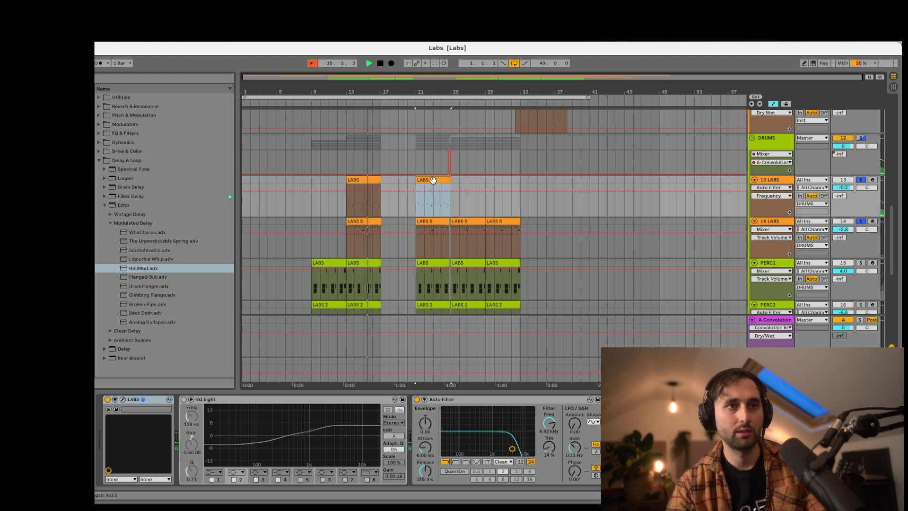
pyautogui.hotkey('ctrl', 'd')
pyautogui.hotkey('ctrl', 'd')
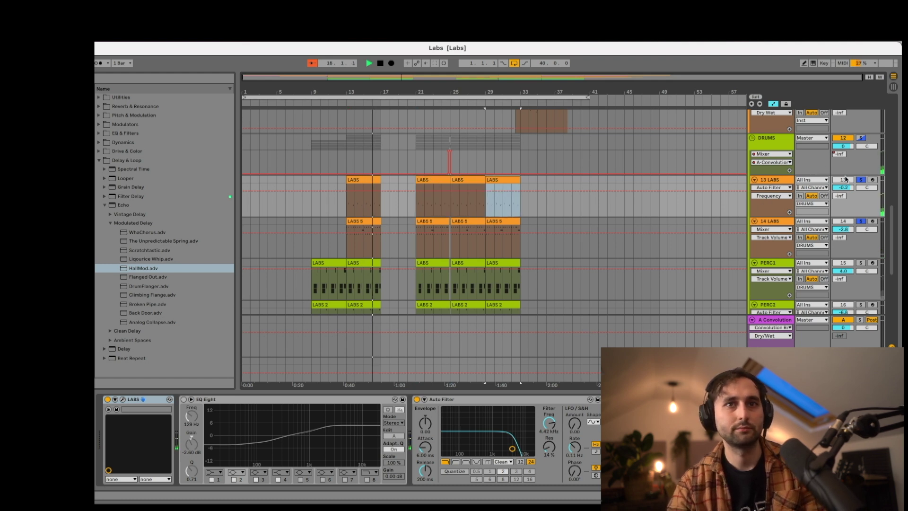
# Show the DRUMS group's Auto Filter frequency automation and ramp it down over the final bar of the last clips, ending at bar 33.
pyautogui.click(783, 145)
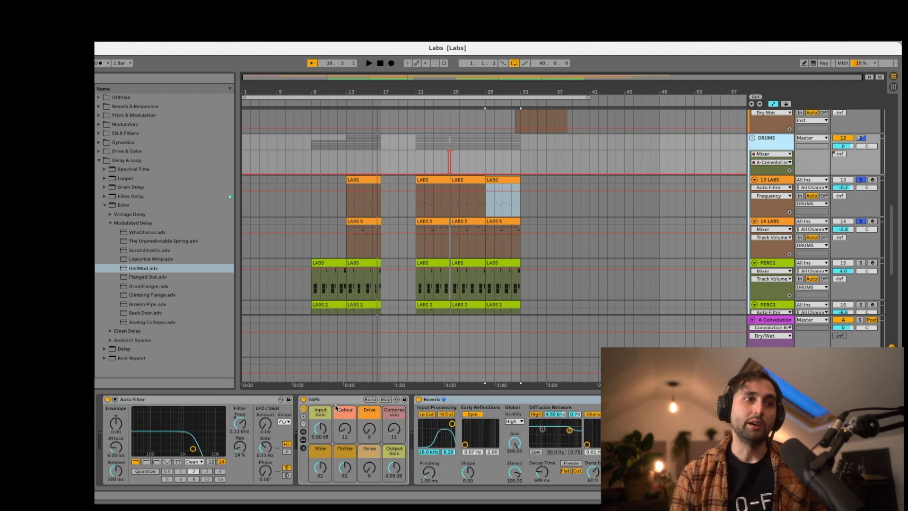
pyautogui.rightClick(239, 422)
pyautogui.press('Escape')
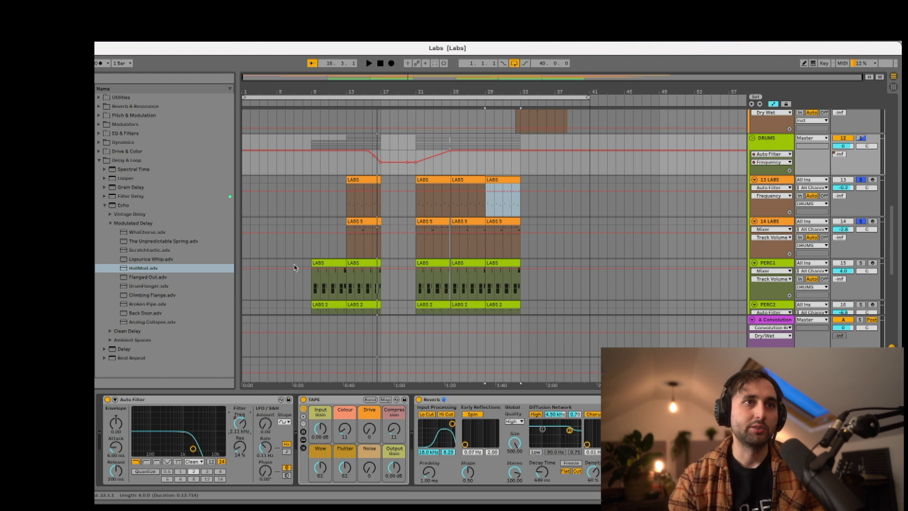
pyautogui.click(509, 153)
pyautogui.moveTo(519, 155); pyautogui.dragTo(521, 162)
# Listen to the filter automation from bar 16 and again from just before bar 22, with the whole DRUMS group soloed.
pyautogui.click(370, 168)
pyautogui.press('space')
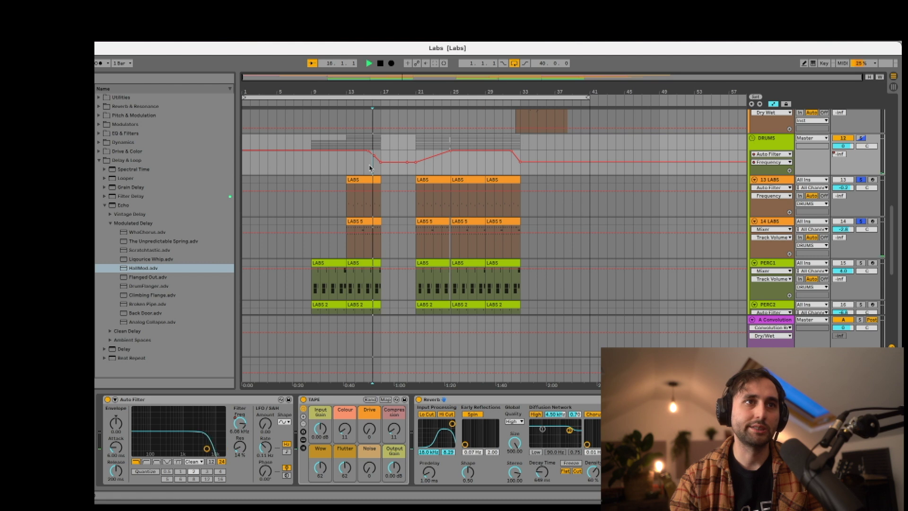
pyautogui.click(858, 137)
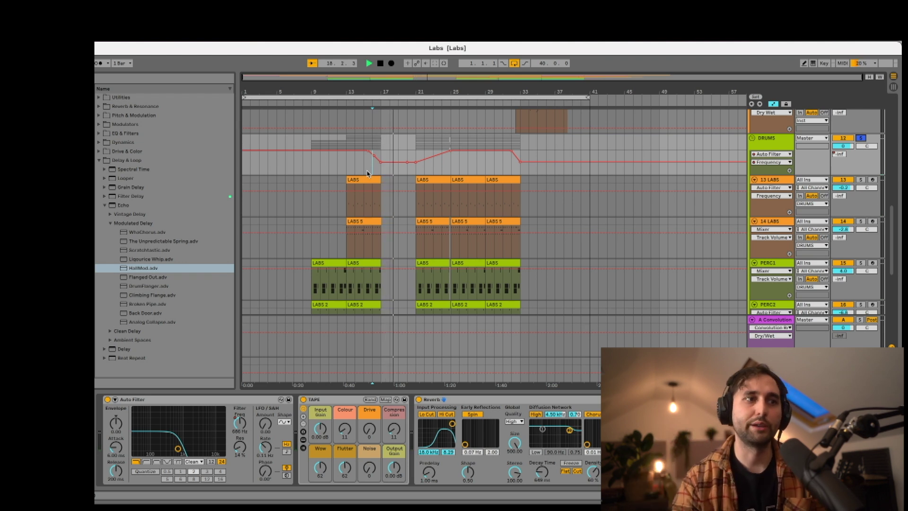
pyautogui.click(424, 166)
pyautogui.press('space')
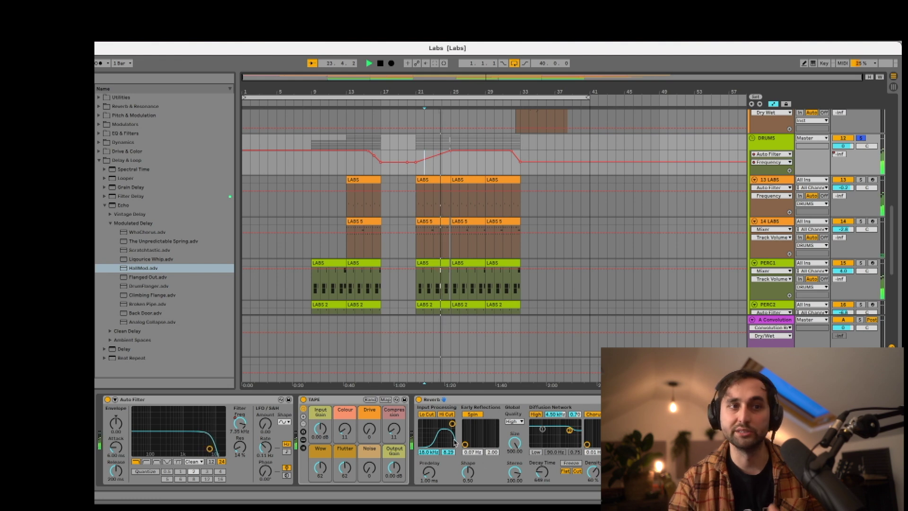
# Examine the DRUMS group's Reverb quality options and its TAPE rack controls, and bring the Kick bass group into view.
pyautogui.click(521, 420)
pyautogui.click(523, 414)
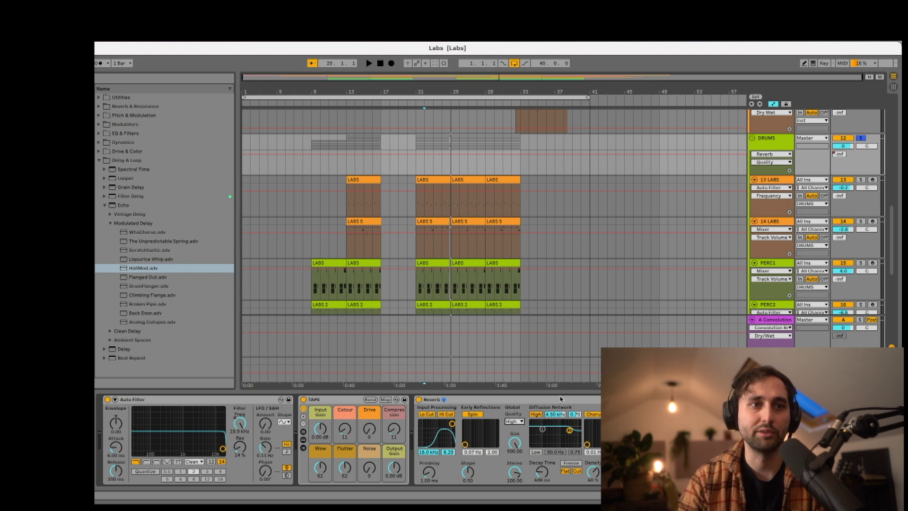
pyautogui.click(512, 422)
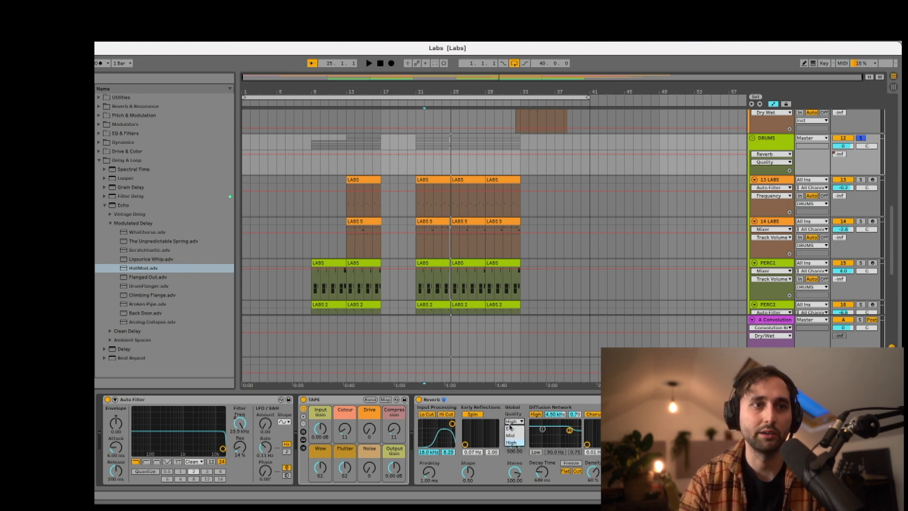
pyautogui.click(503, 401)
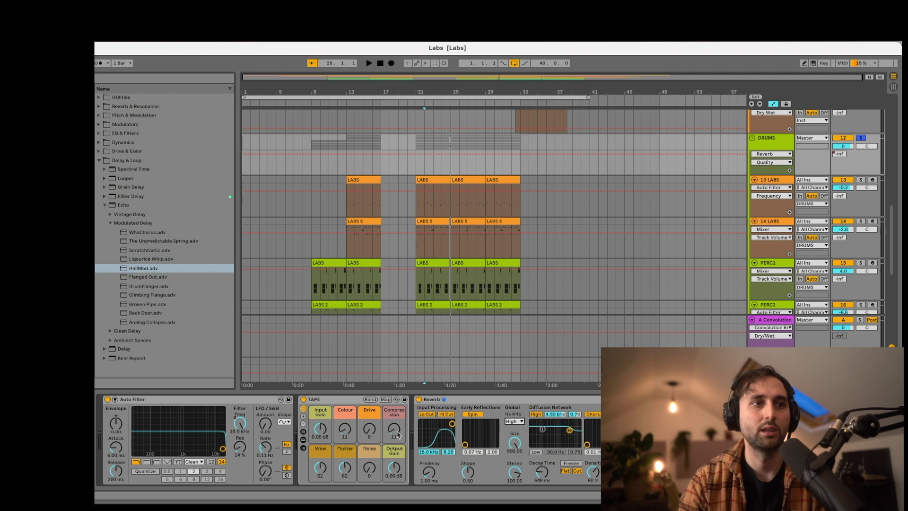
pyautogui.click(344, 402)
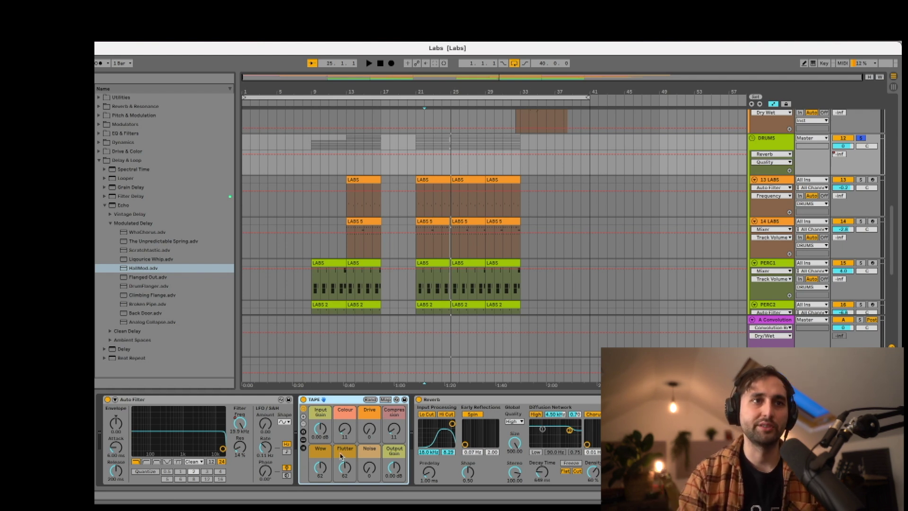
pyautogui.scroll(5, 780, 306)
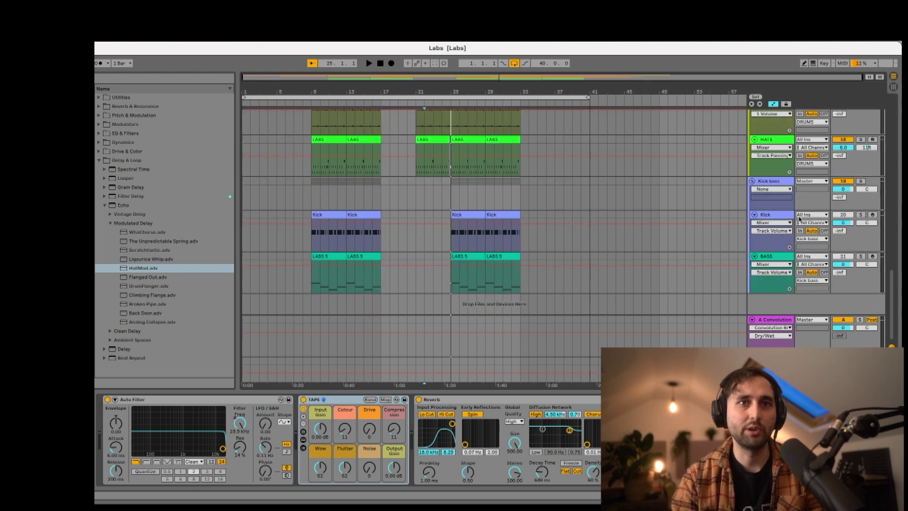